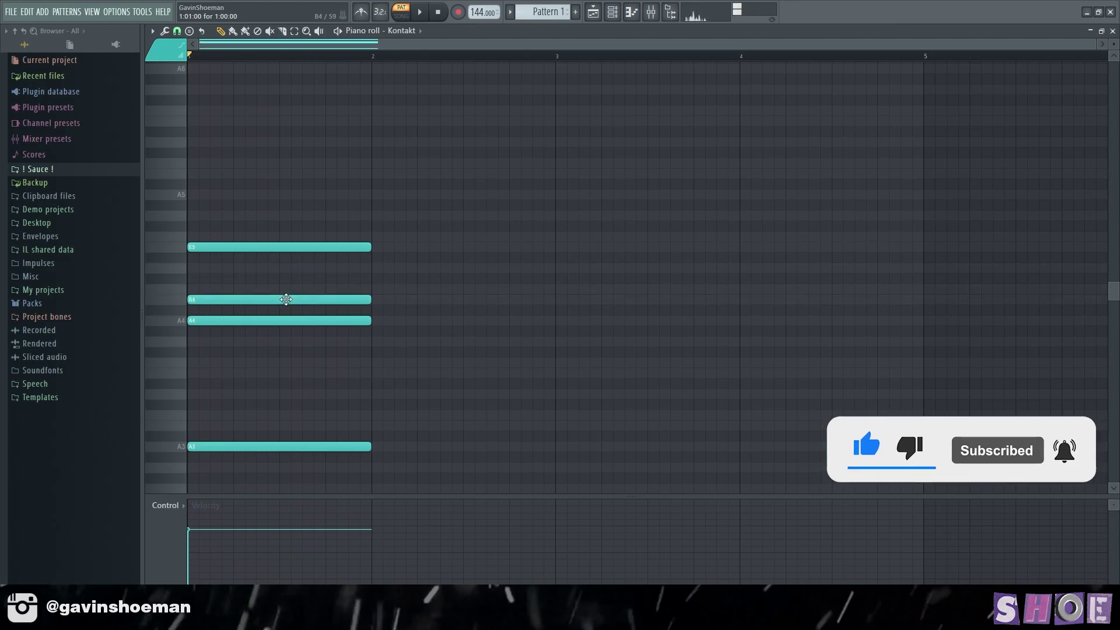
Step: Raise the B4 note in the bar 1 chord to C5 and its top note to B5, and play the chord
key("space")
key("space")
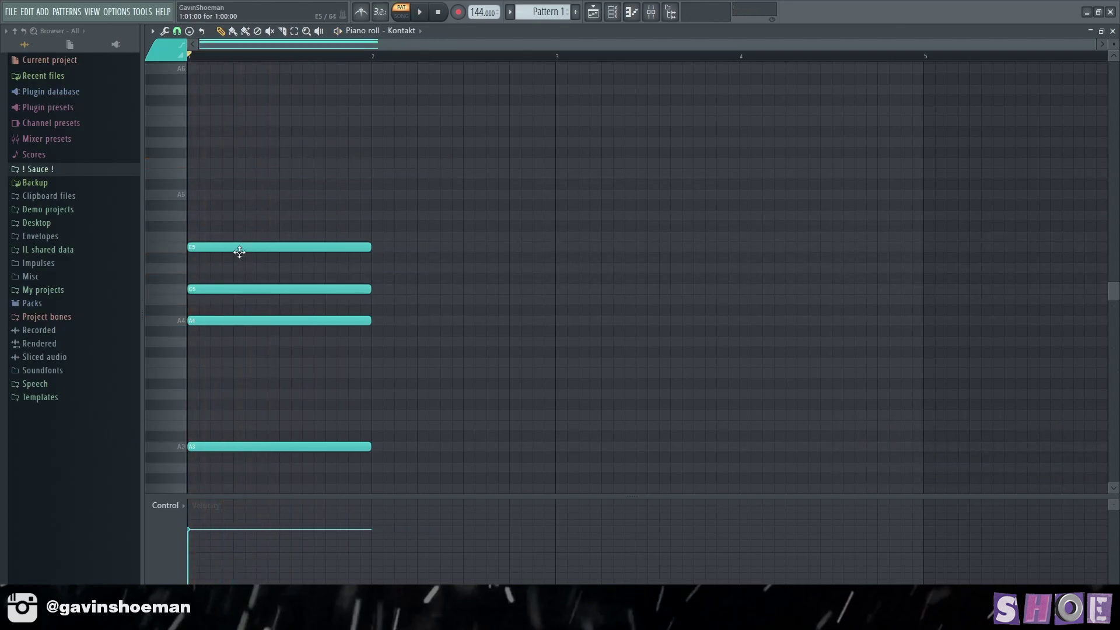
left_click_drag(240, 252, 230, 175)
key("space")
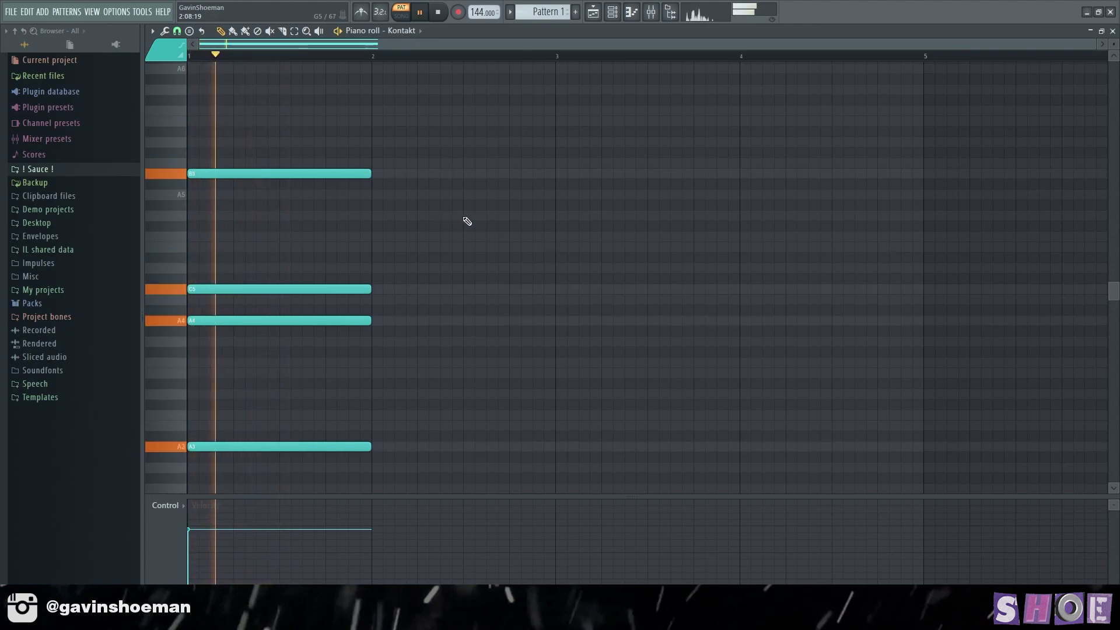
scroll(464, 221, "down", 2)
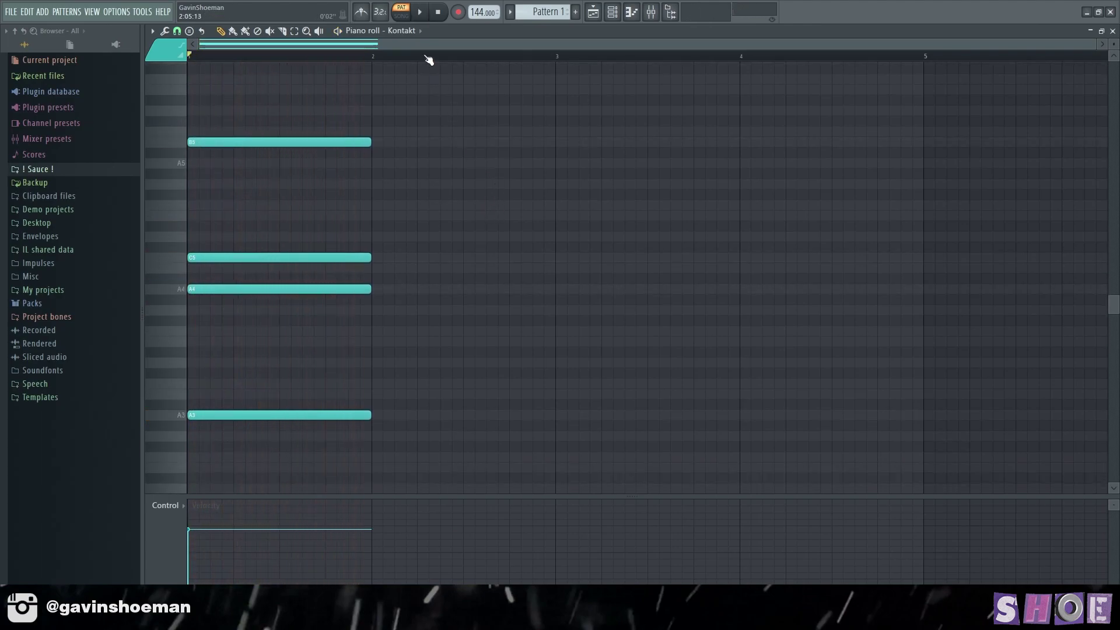
left_click_drag(372, 163, 374, 188)
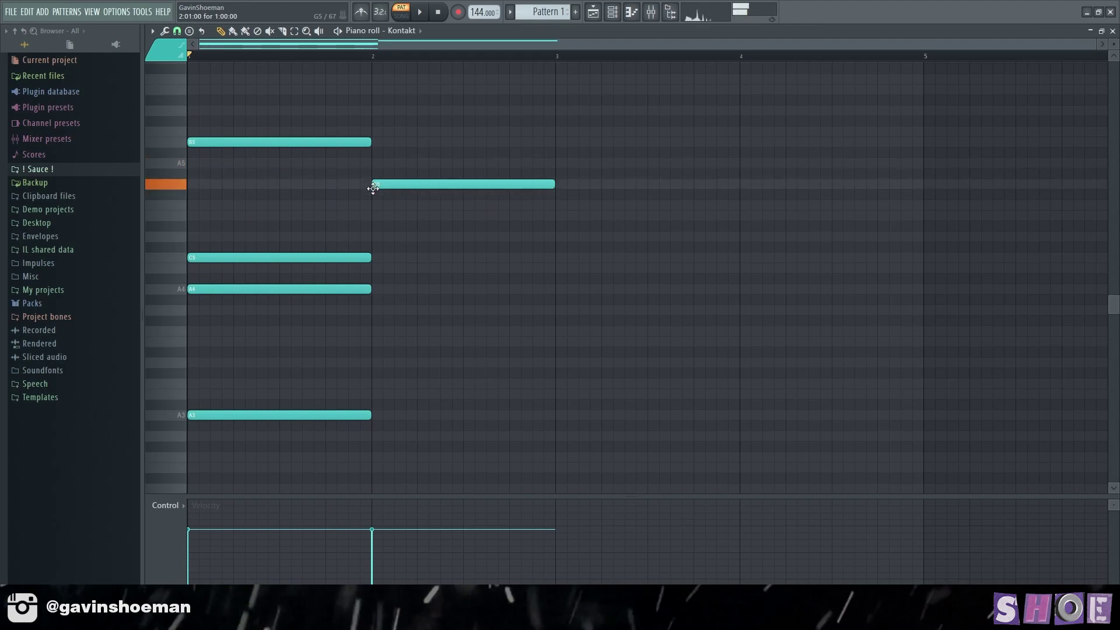
key("space")
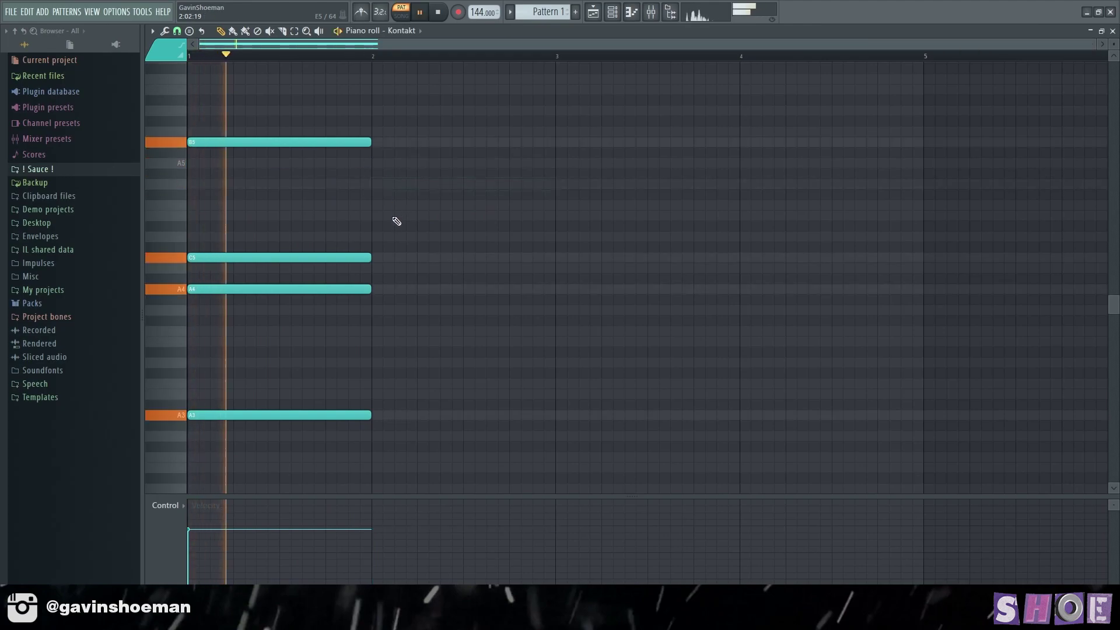
Step: Build a second chord in bar 2 from one-bar A3, A4 and E5 notes, and play the pattern
left_click(378, 313)
key("space")
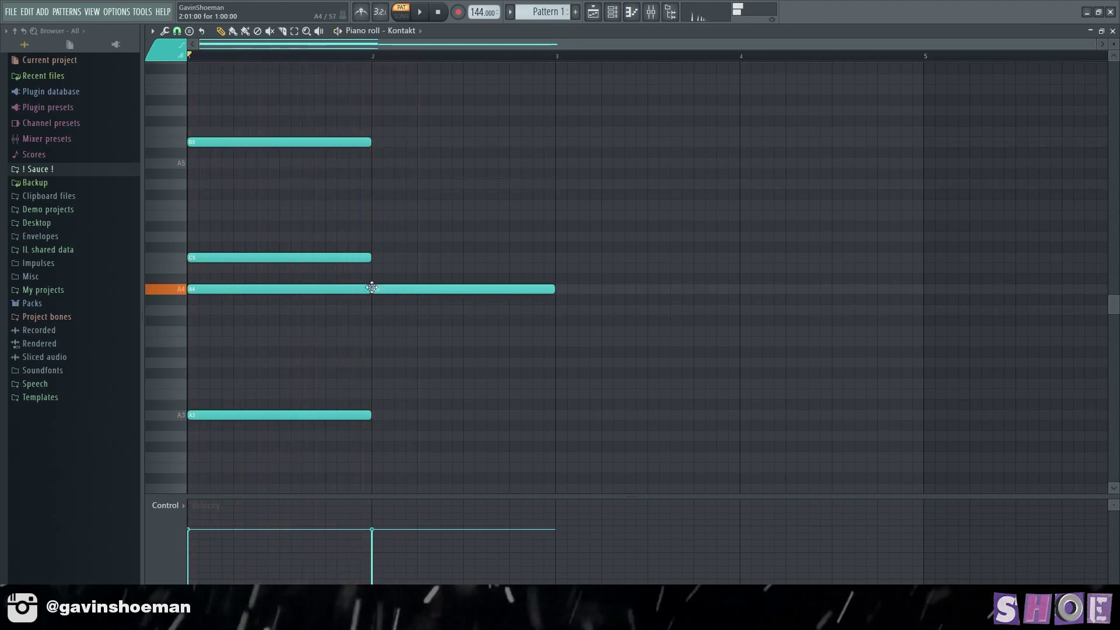
left_click_drag(374, 227, 375, 215)
scroll(397, 300, "down", 2)
left_click_drag(386, 343, 377, 354)
key("space")
scroll(605, 105, "up", 2)
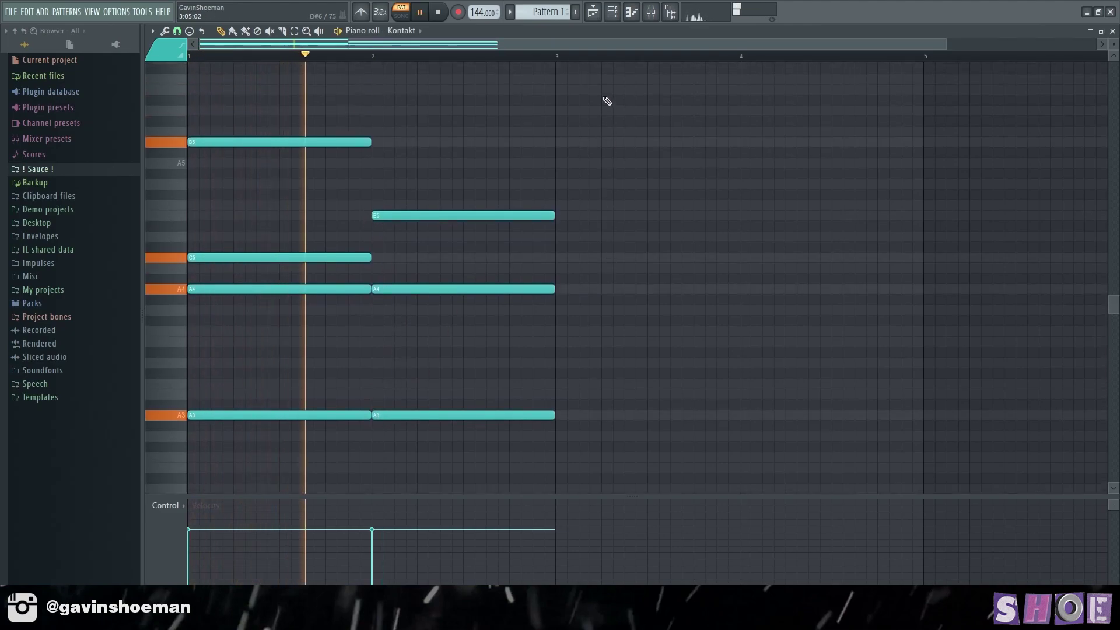
Step: Add a one-bar A5 note on top of the bar 2 chord and play the pattern
scroll(605, 55, "down", 1)
scroll(588, 155, "down", 2)
scroll(588, 155, "up", 2)
scroll(549, 177, "down", 1)
key("space")
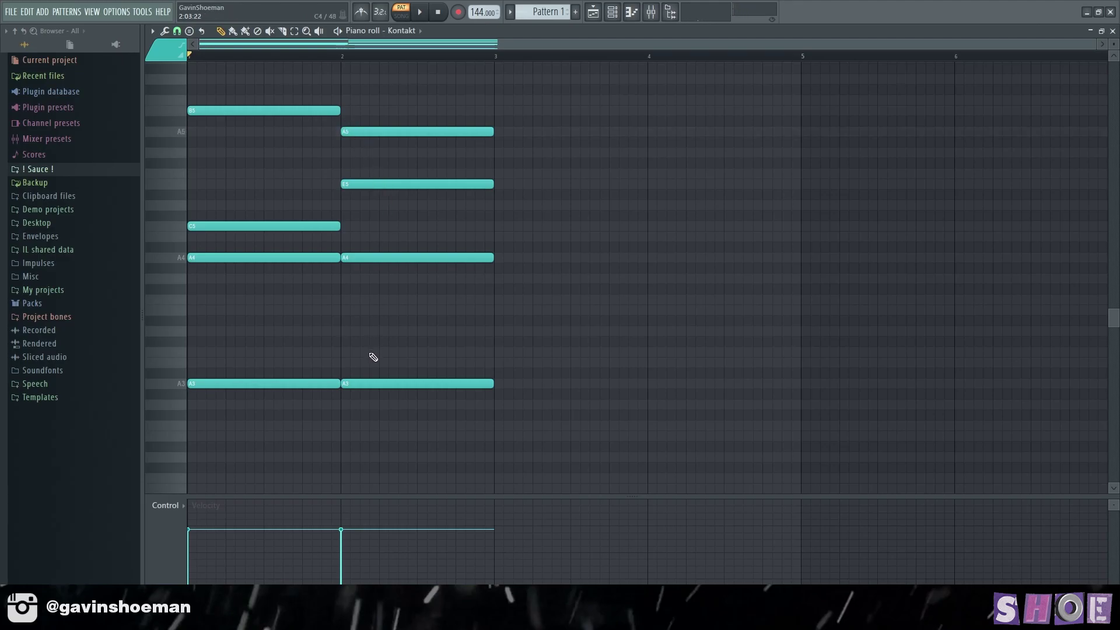
Step: Lower the bass note of the bar 2 chord to G3 and raise its A4 note to B4
key("space")
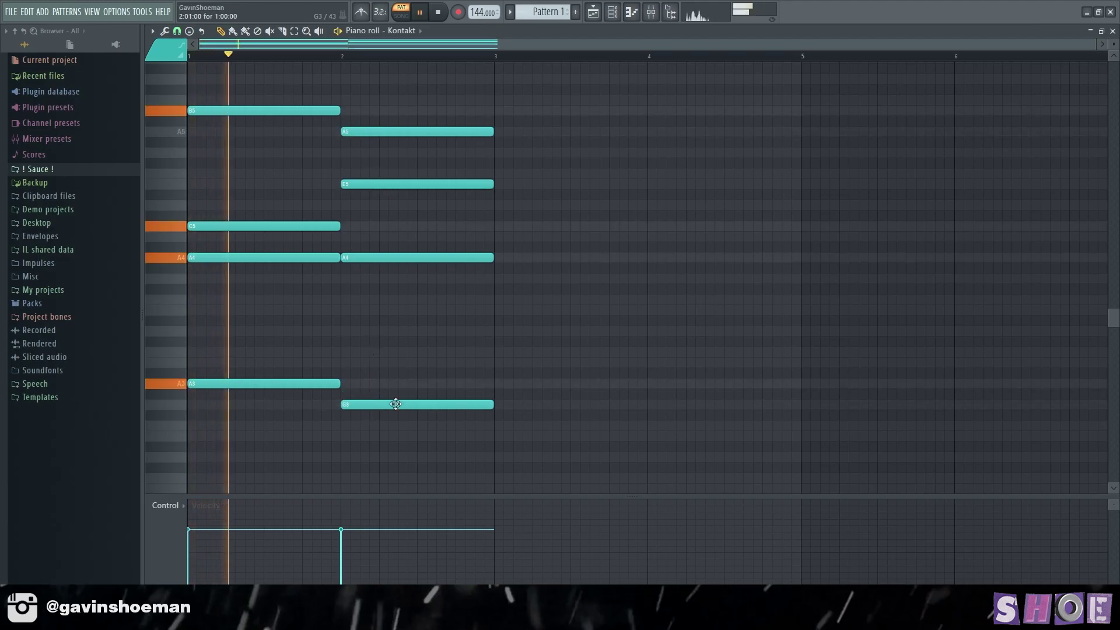
key("space")
left_click_drag(412, 260, 403, 234)
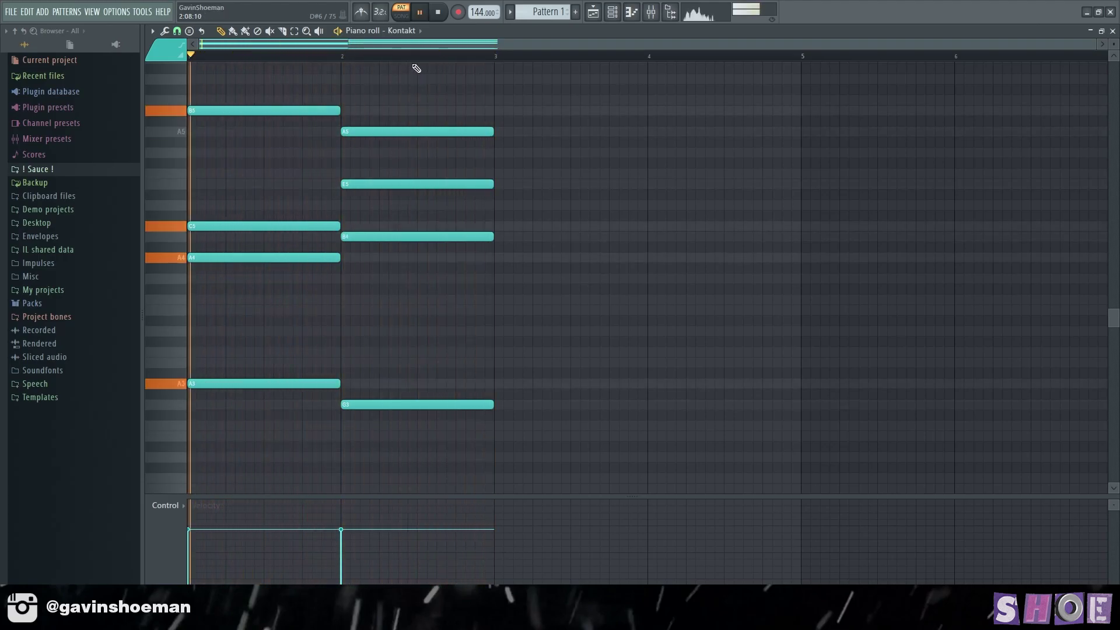
Step: Delete the top note of both chords, A5 in bar 2 and B5 in bar 1
right_click(380, 132)
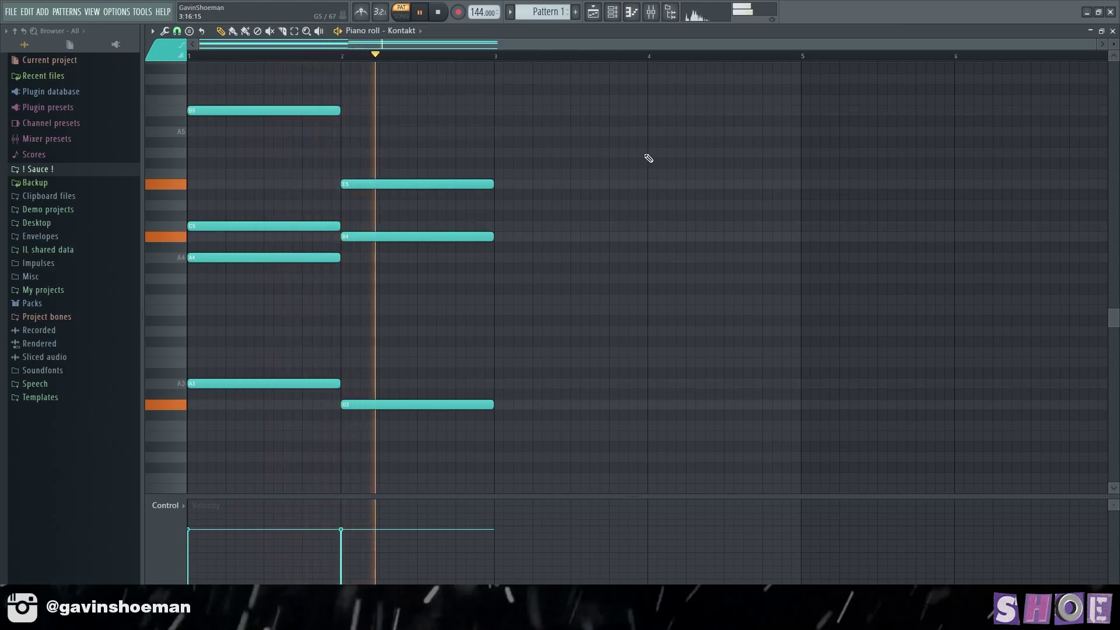
right_click(318, 111)
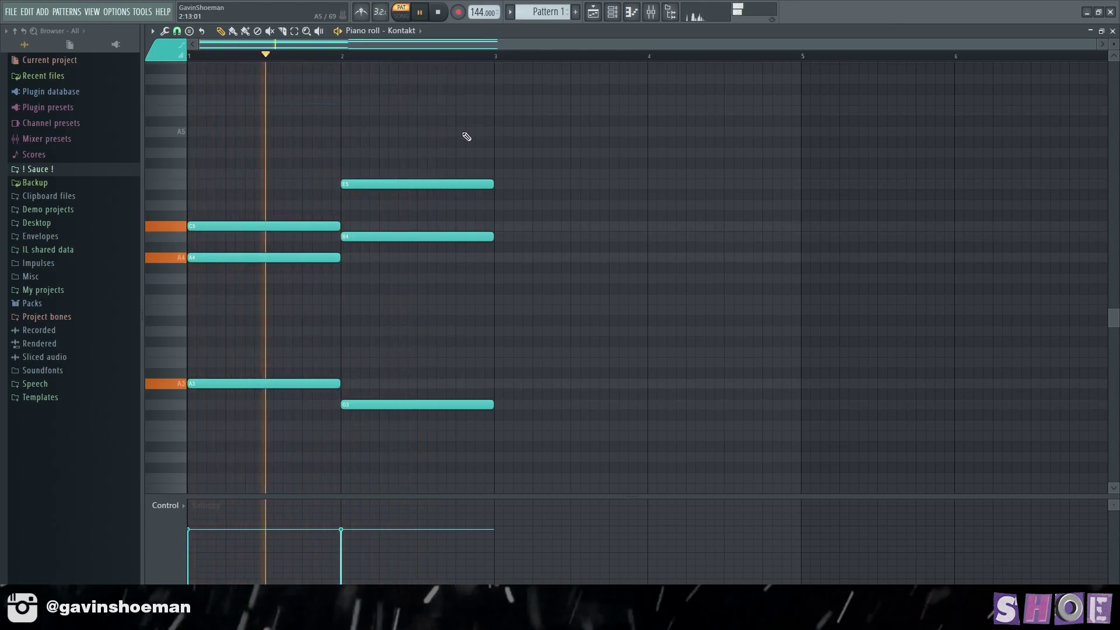
scroll(555, 146, "down", 1)
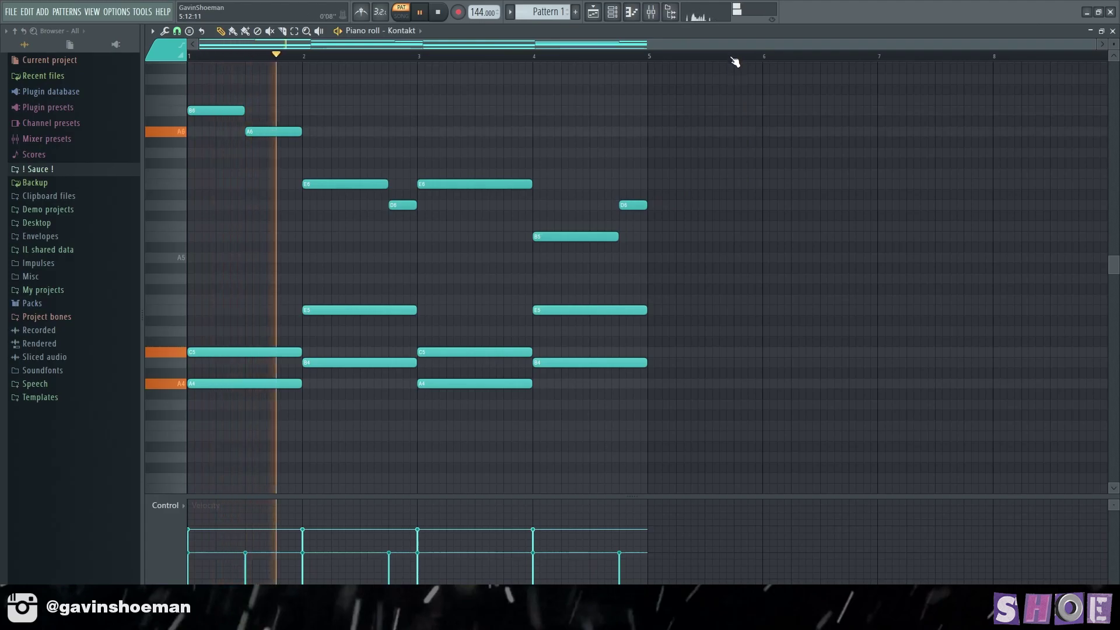
Step: Transpose the two melody notes in bar 1 down one octave and deselect them
scroll(813, 117, "up", 1)
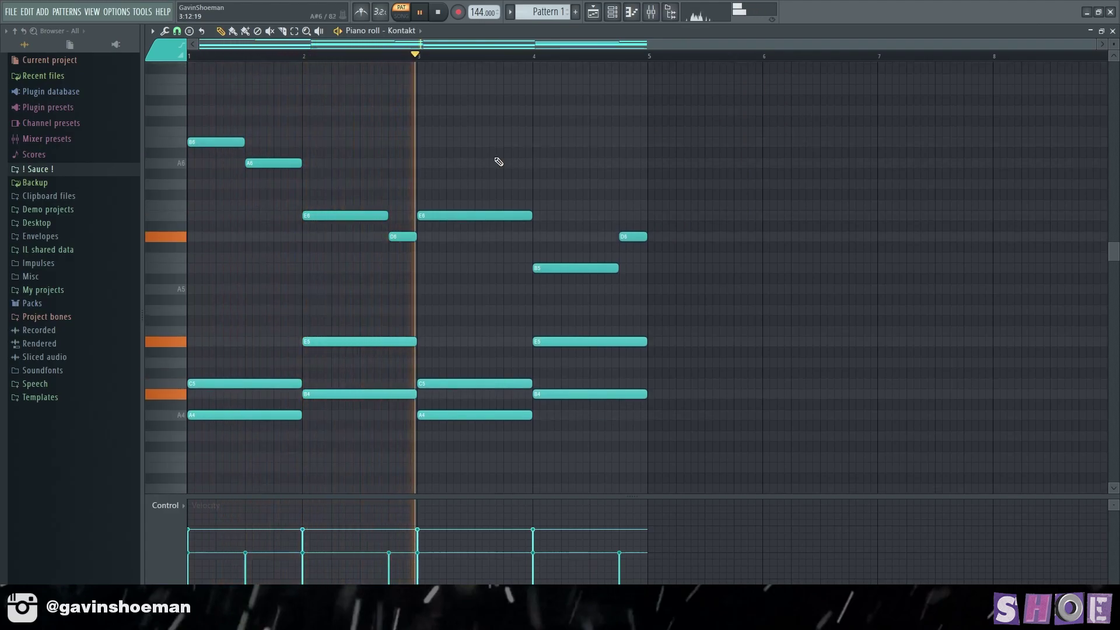
key("ctrl+Down")
key("space")
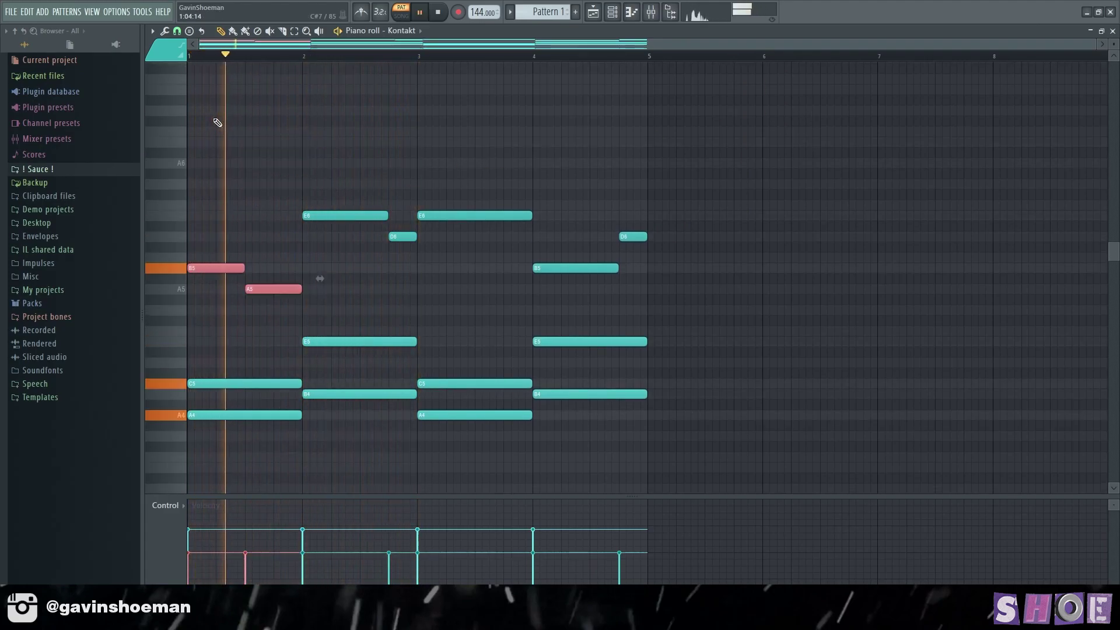
key("ctrl+d")
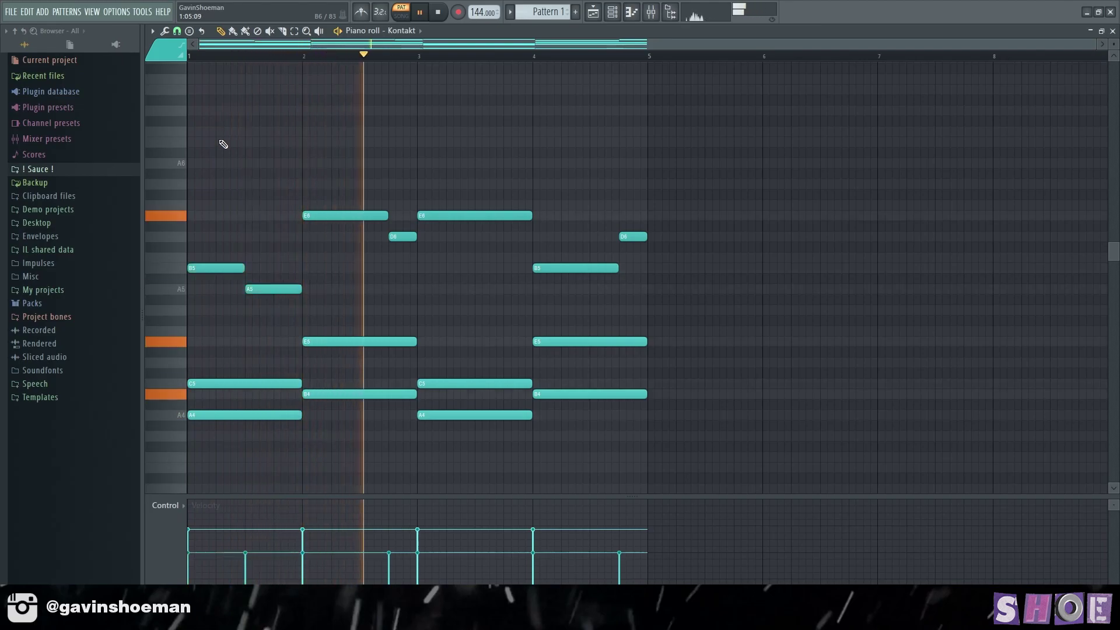
Step: Lower the first melody note of bar 2 to B5 and play the four-bar loop
key("space")
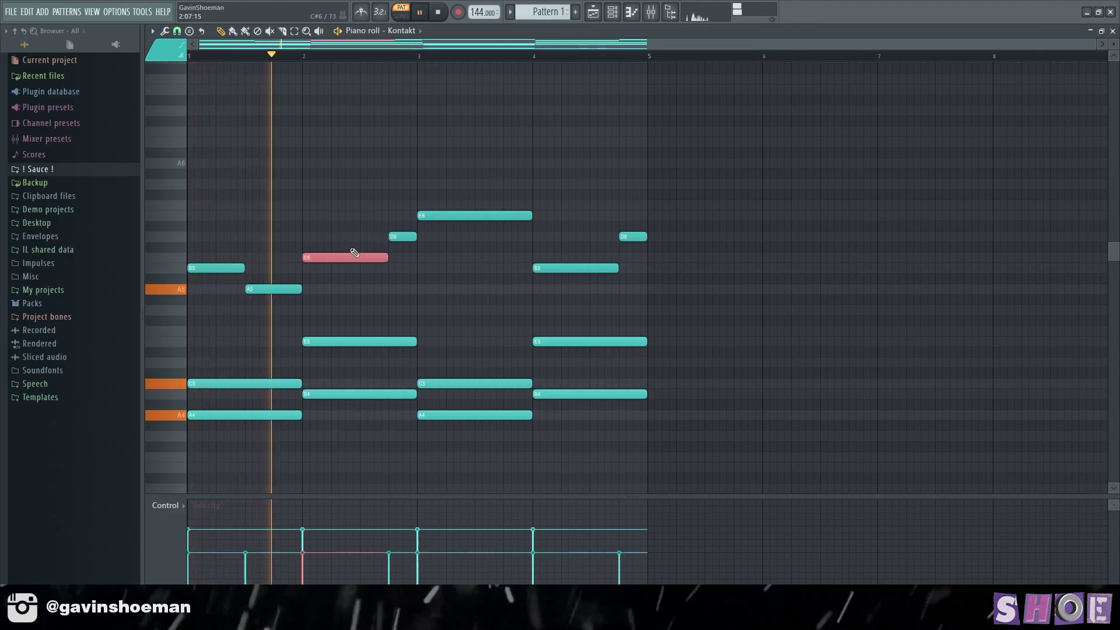
key("Down")
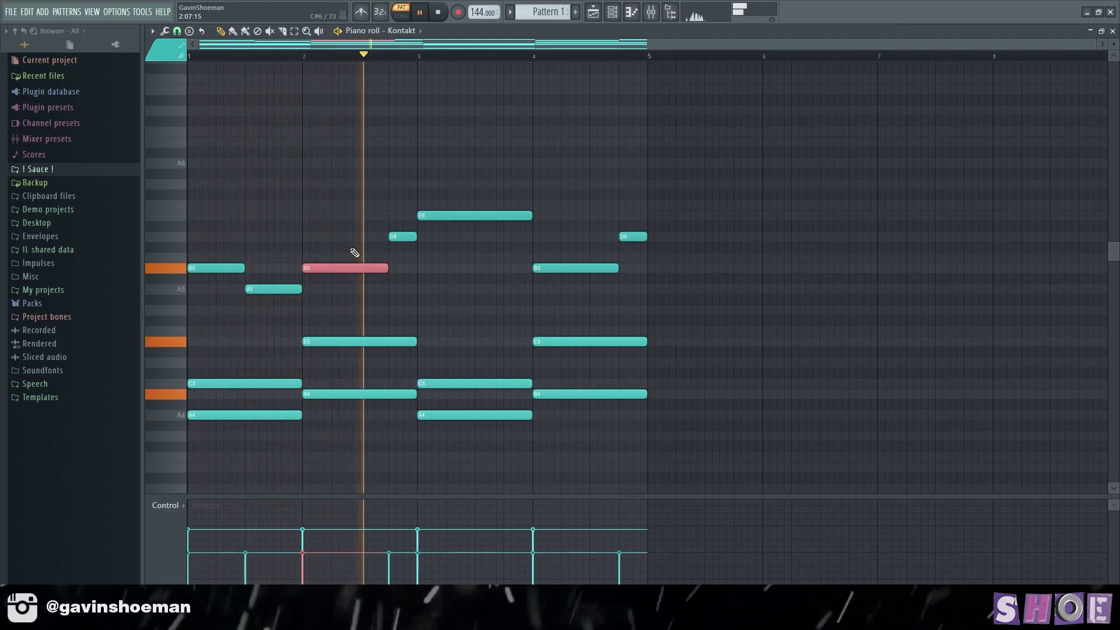
left_click(347, 199, "ctrl")
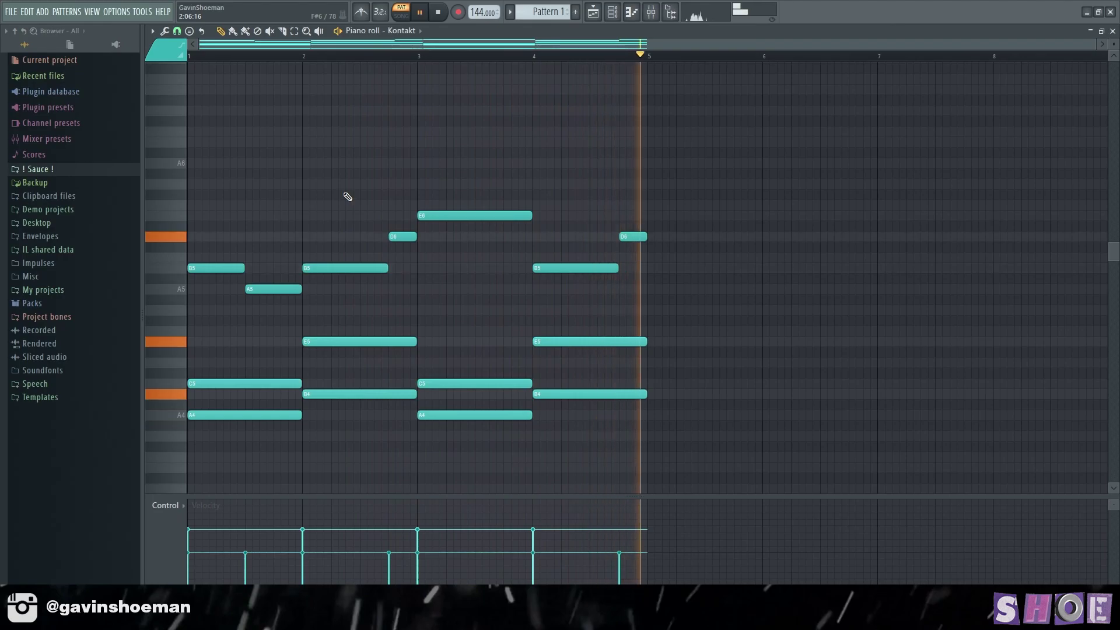
key("space")
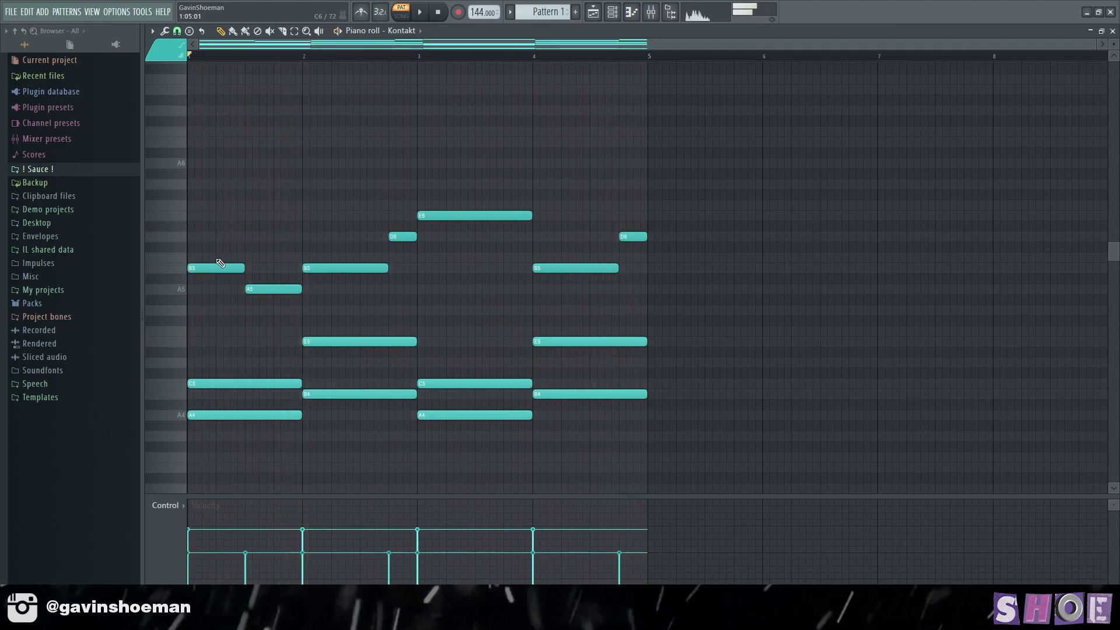
Step: Replace the two melody notes in bar 1 with a single A5 filling the whole bar, and play the loop
left_click_drag(246, 293, 303, 291)
key("space")
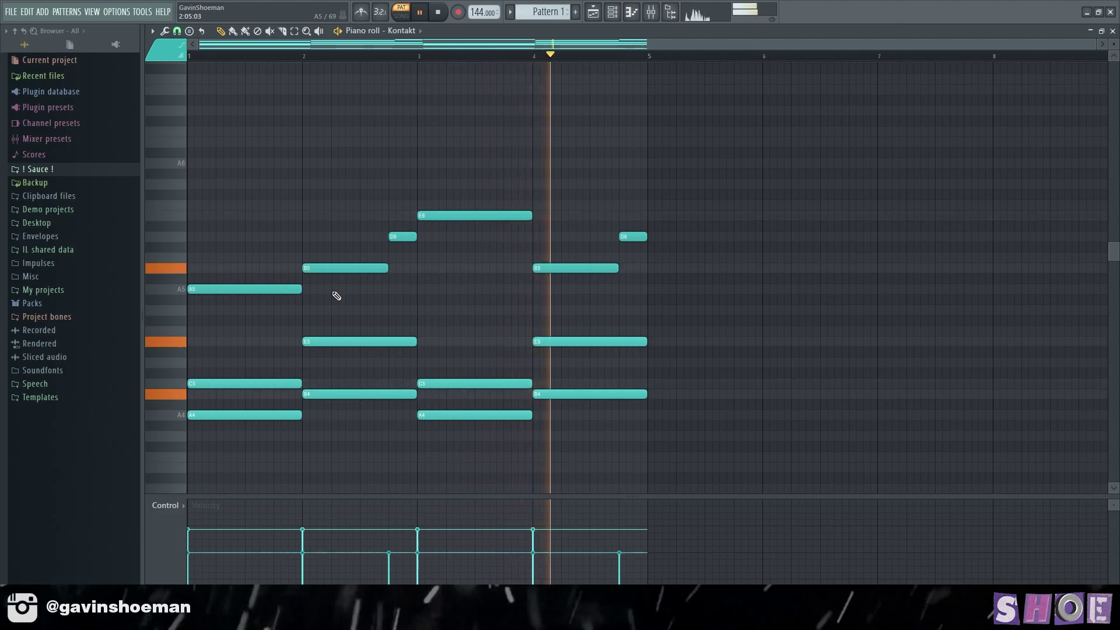
key("space")
Step: Add a high descending line of E7, D7 and C7, starting midway through bar 2 and running into bar 3
scroll(350, 193, "up", 2)
left_click(361, 93)
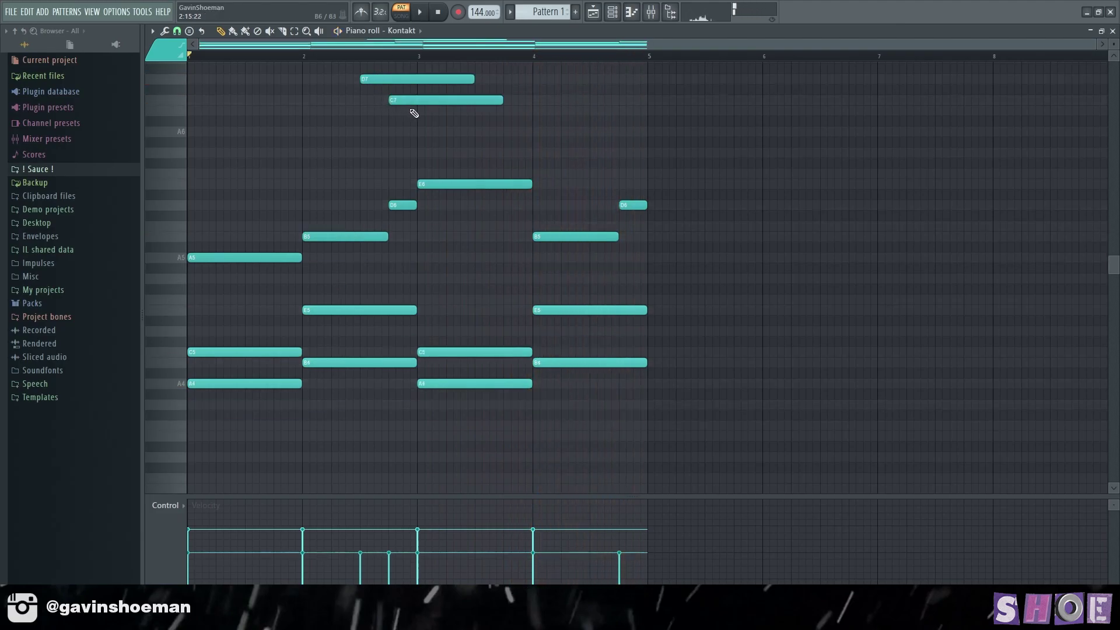
mouse_move(385, 68)
left_mouse_down()
mouse_move(387, 54)
mouse_move(387, 82)
left_mouse_up()
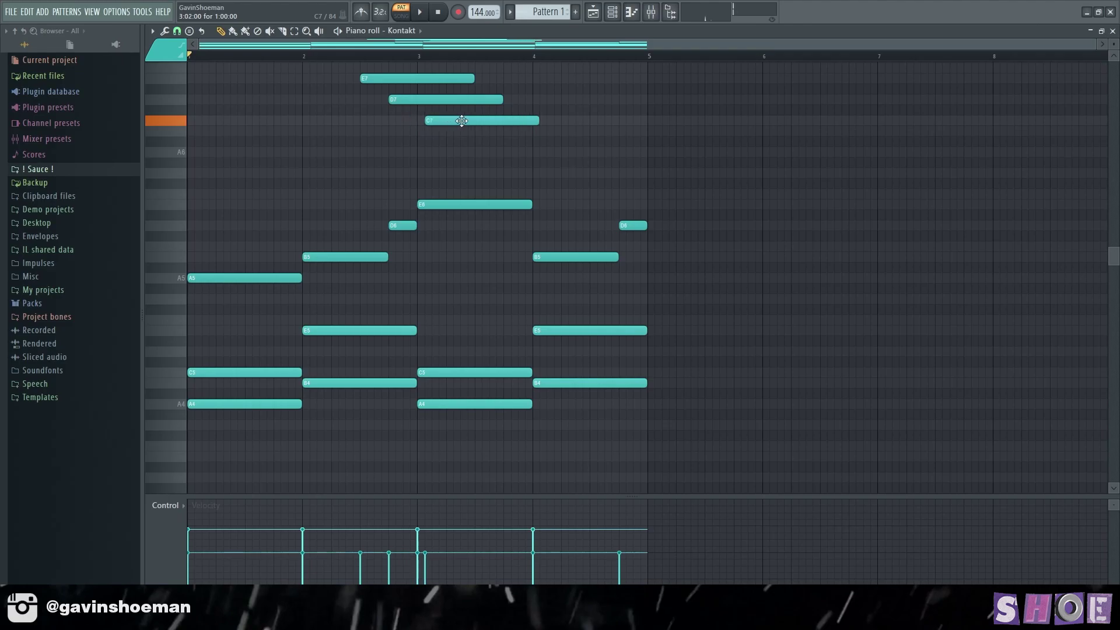
key("space")
Step: Shorten the three high descending notes together to about nine steps each and deselect them
scroll(446, 115, "up", 2)
left_click_drag(432, 105, 502, 189)
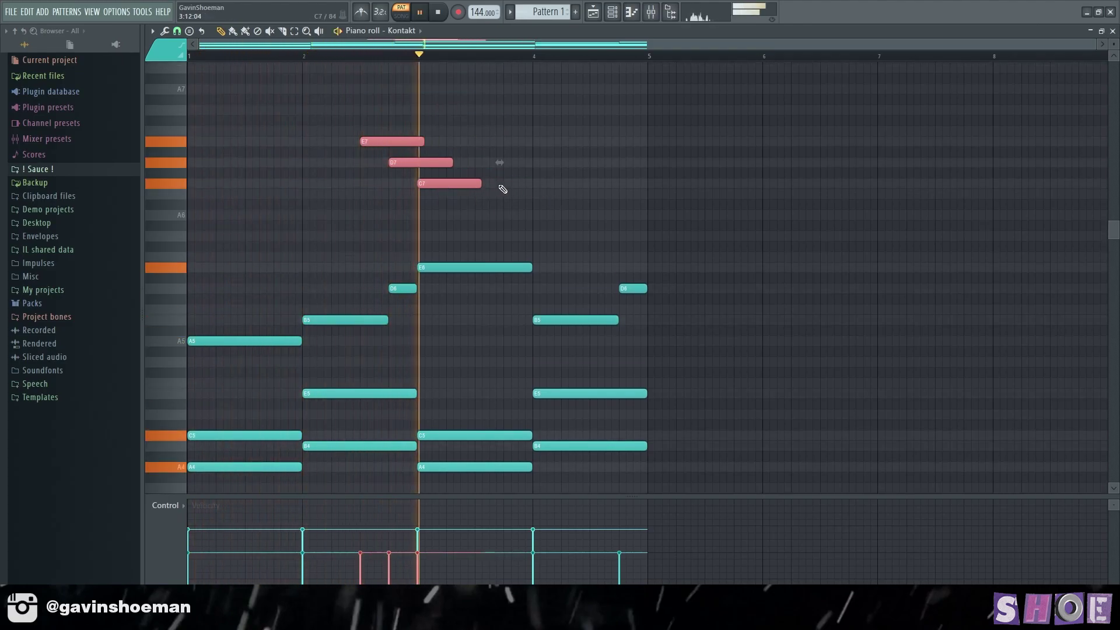
left_click(542, 195, "ctrl")
Step: Continue the high line with B6 midway through bar 3 and A6 at the start of bar 4, and play it
key("space")
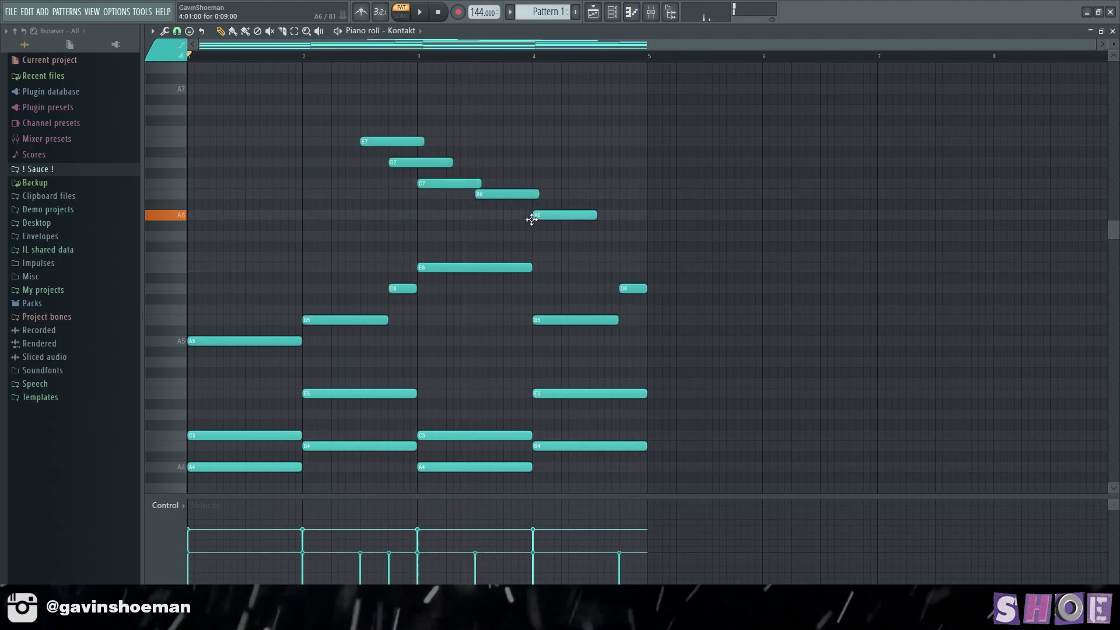
key("space")
scroll(602, 194, "down", 2)
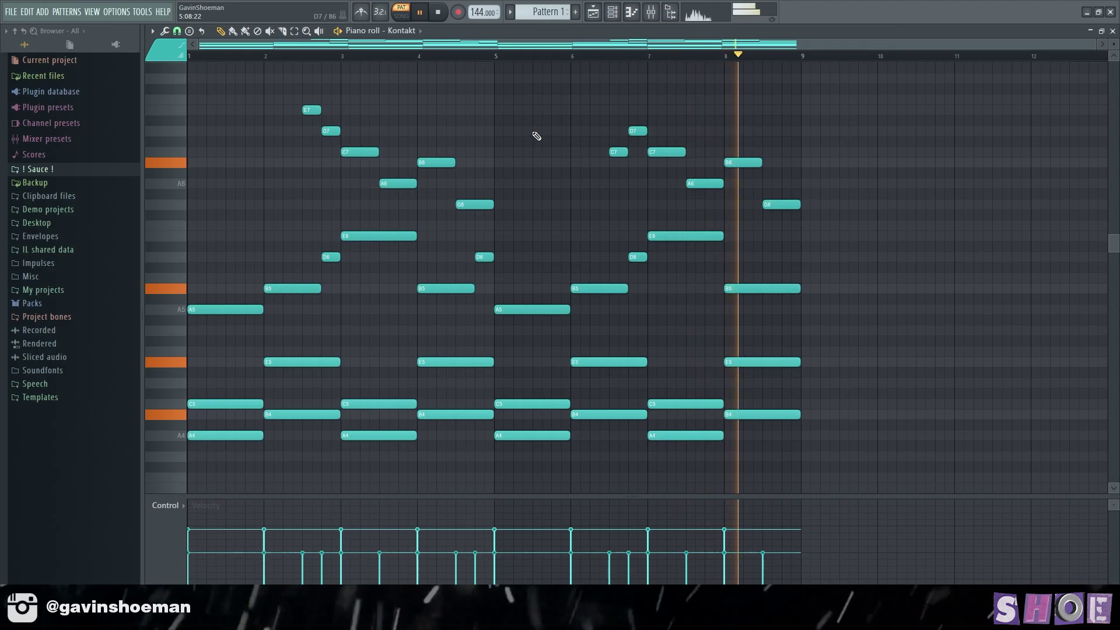
Step: Select the high counter-melody notes across the eight bars
left_click_drag(268, 87, 808, 213)
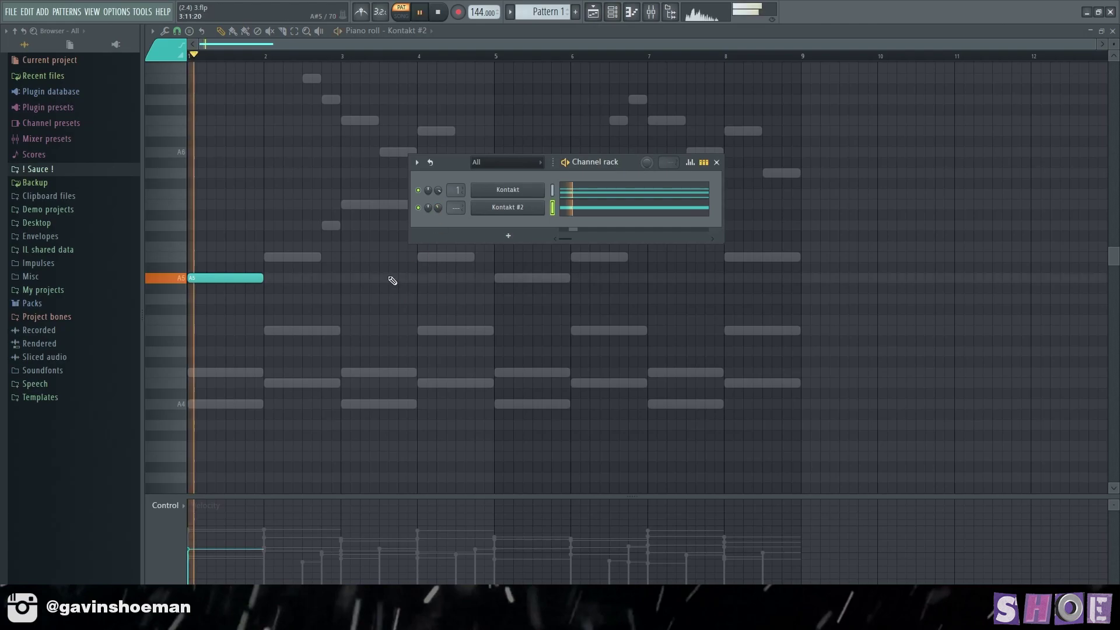
Step: Hide the channel rack and try an E5 note in bar 2 and a C5 note in bar 3 for Kontakt #2
key("F6")
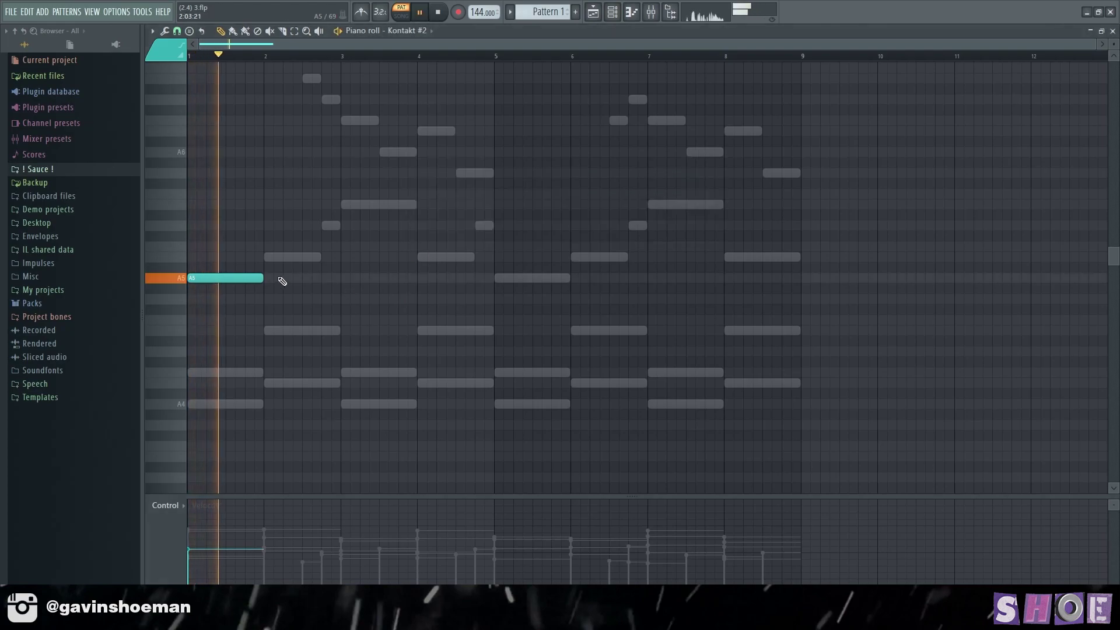
left_click(267, 330)
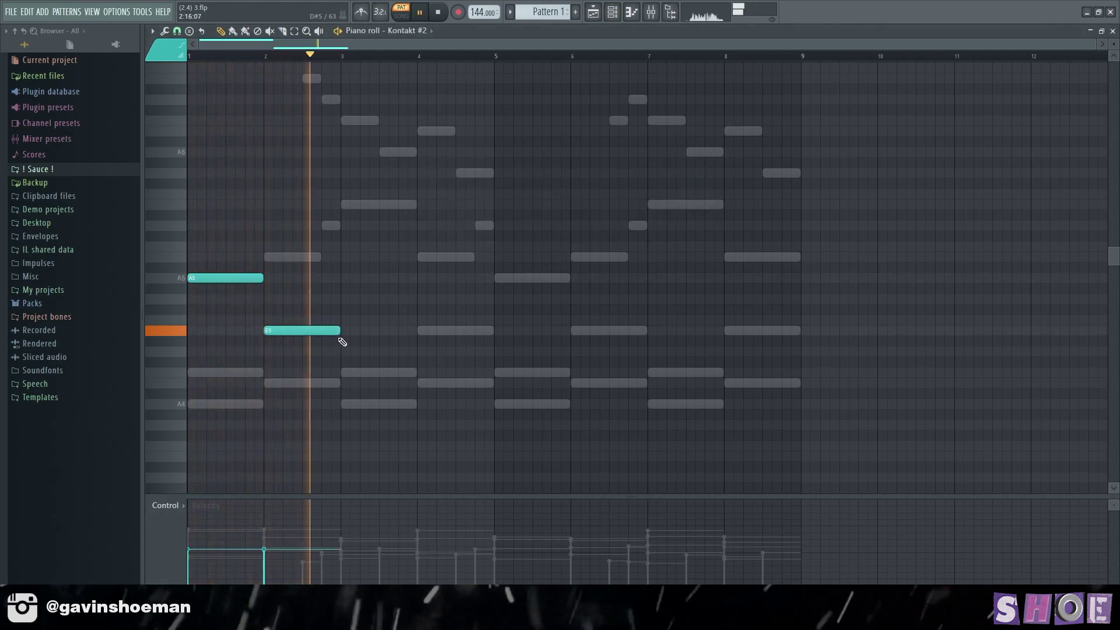
left_click(344, 372)
key("space")
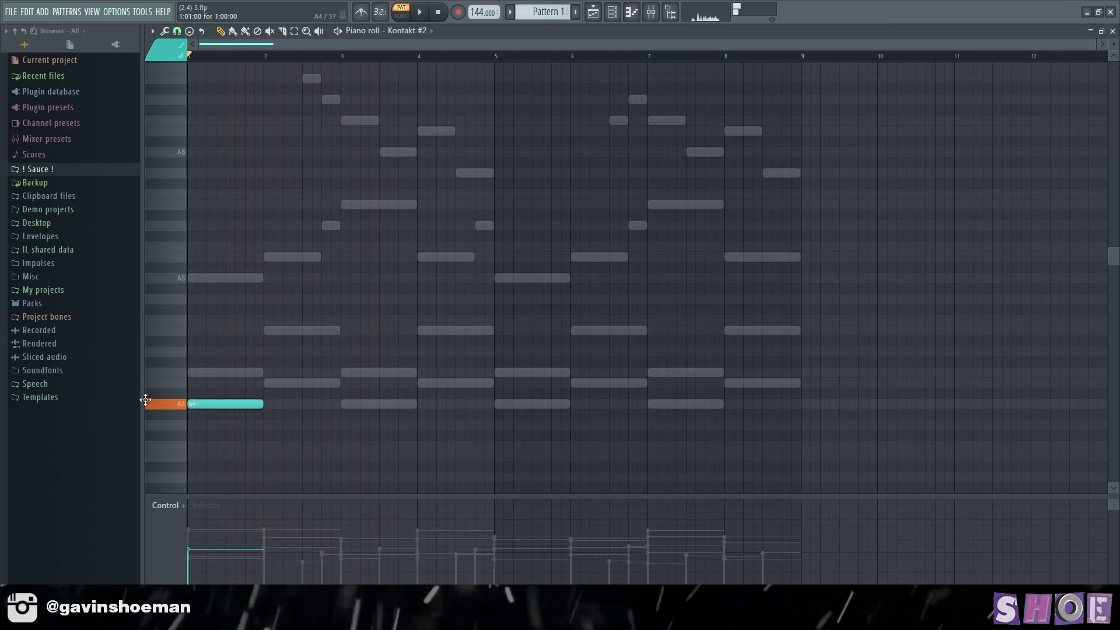
Step: Follow the bar 1 note with a one-bar B4 aligned to bar 2 and a one-bar C5 in bar 3
left_click(276, 382)
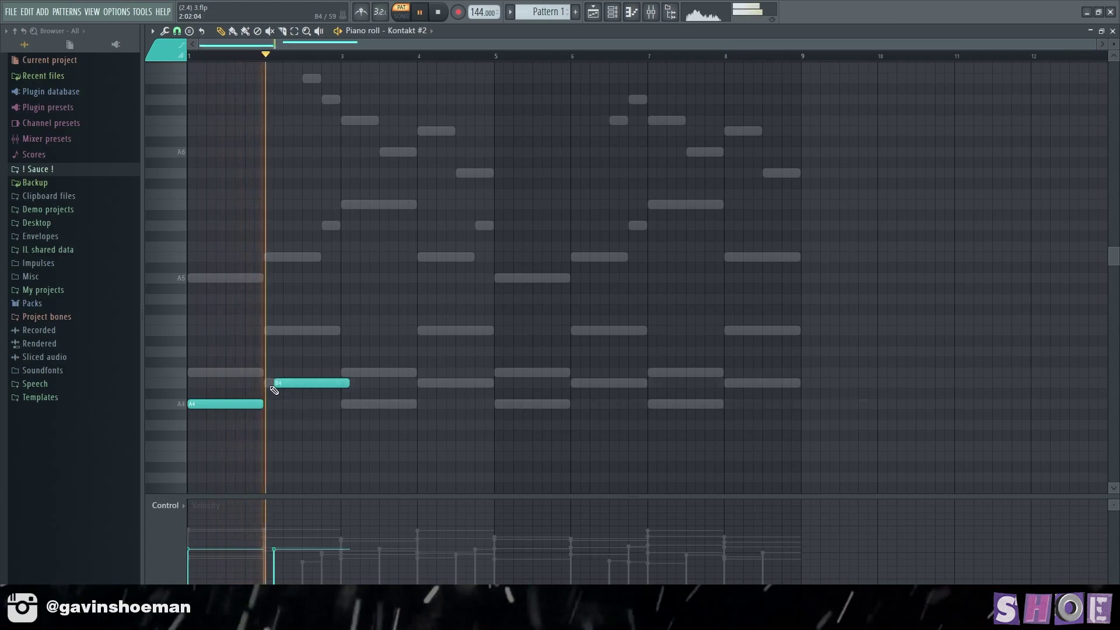
left_click_drag(295, 383, 284, 383)
left_click(341, 362)
key("space")
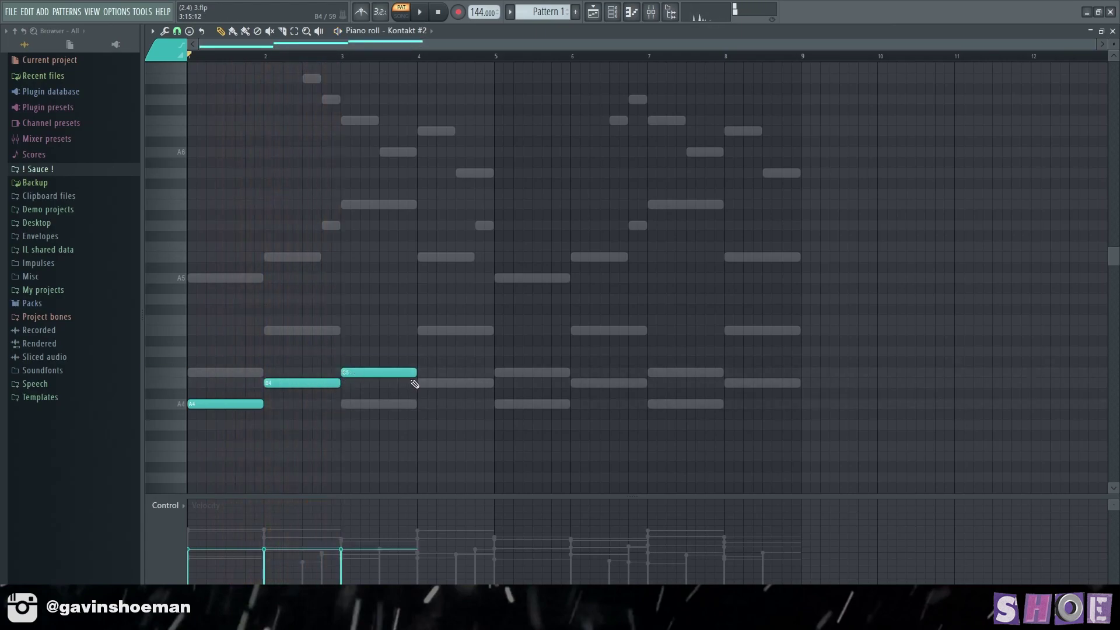
Step: Complete the Kontakt #2 line with B4 in bar 4 and duplicate the four bars into bars 5 to 8
key("ctrl+b")
key("space")
key("ctrl+d")
Step: Vary the duplicated half by raising the bar 5 note to C5 and lowering the bar 7 note to A4
scroll(481, 68, "down", 2)
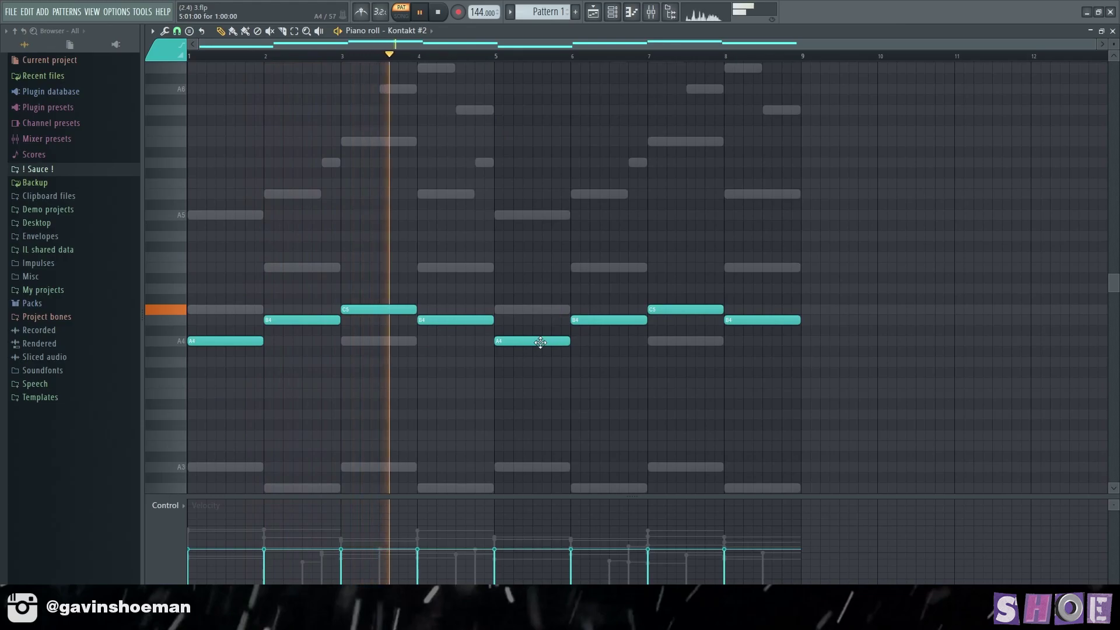
left_click_drag(540, 342, 542, 307)
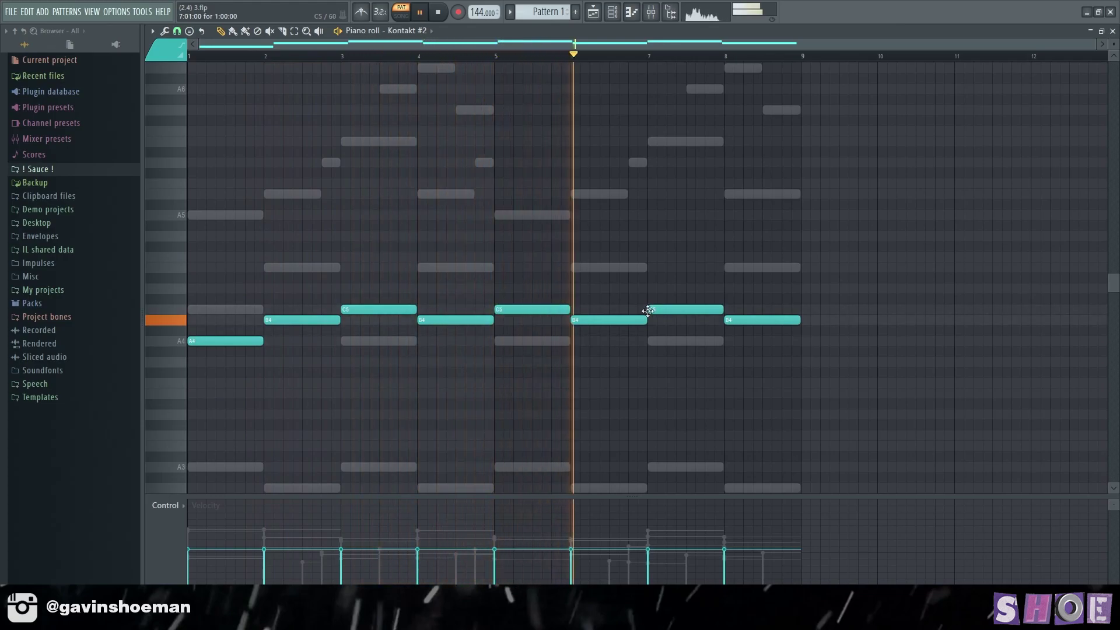
left_click_drag(671, 310, 666, 343)
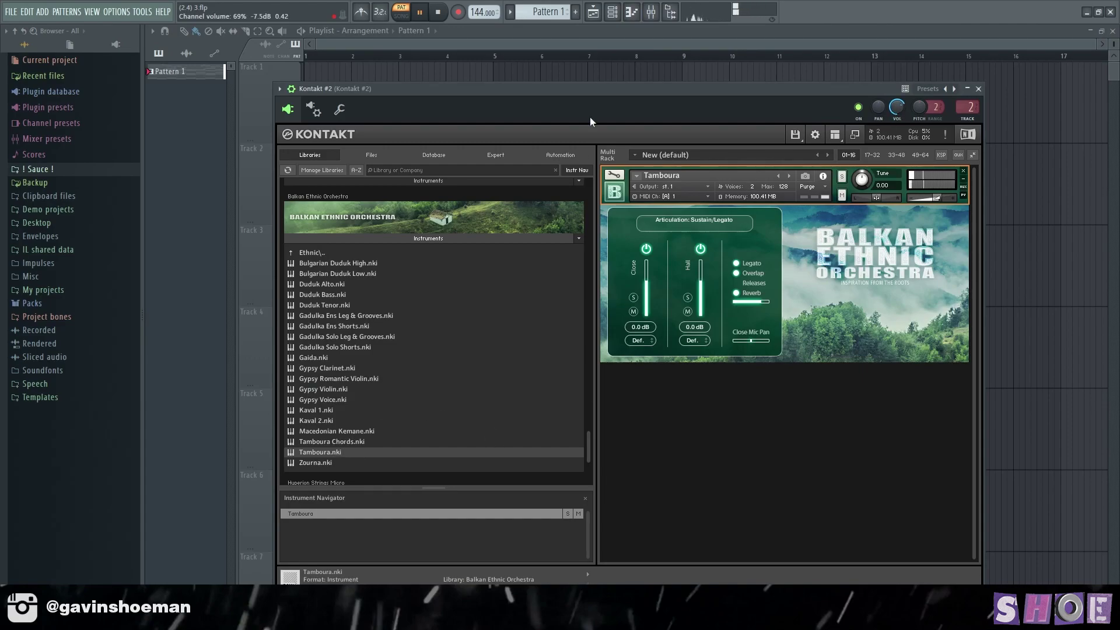
Step: Change the Kontakt #2 line by lowering the bar 5 note to A5 and raising the bar 7 note to C6
left_click(634, 17)
left_click_drag(554, 247, 558, 281)
left_click_drag(675, 277, 680, 245)
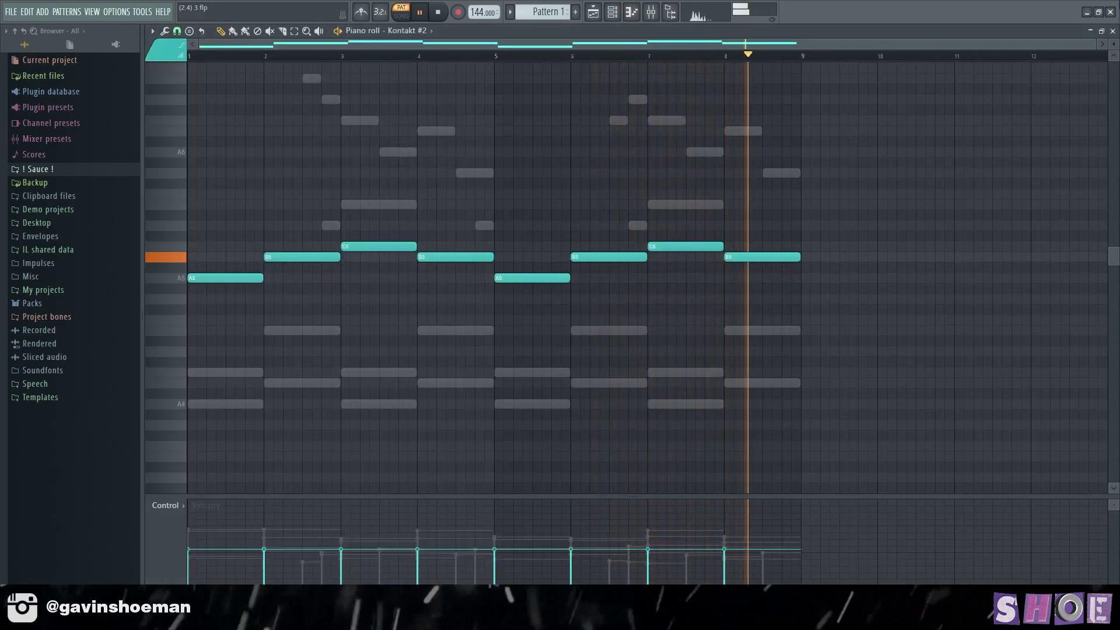
left_click(1113, 31)
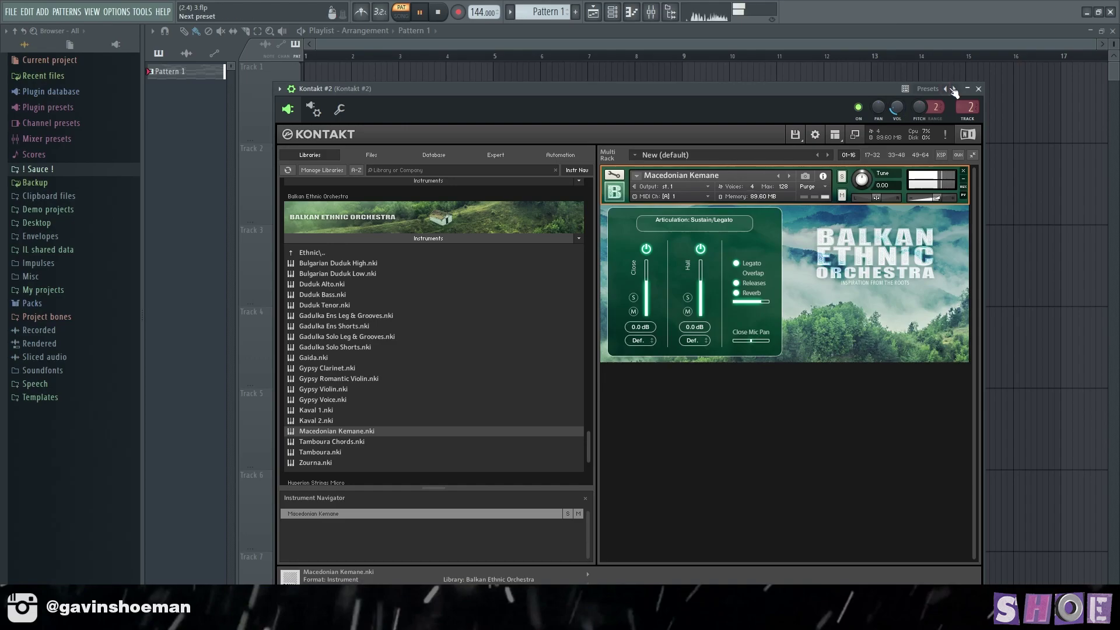
Step: Add Fruity Parametric EQ 2 to slot 10 of the Kontakt #2 mixer track and roll off its highs with bands 7 and 6
left_click(979, 90)
left_click(661, 19)
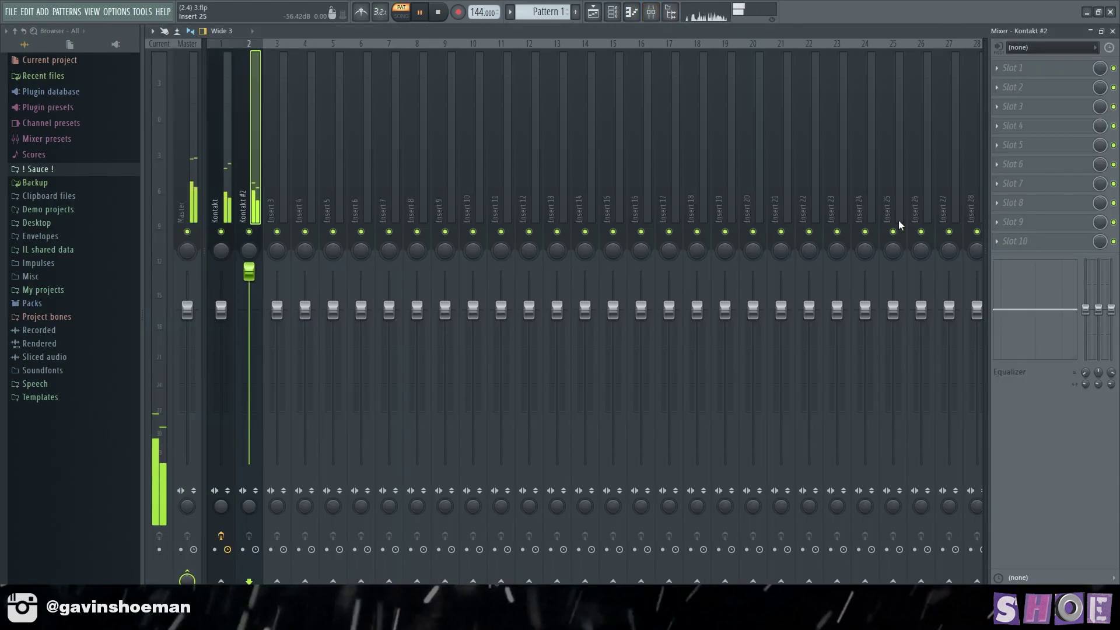
left_click(1031, 244)
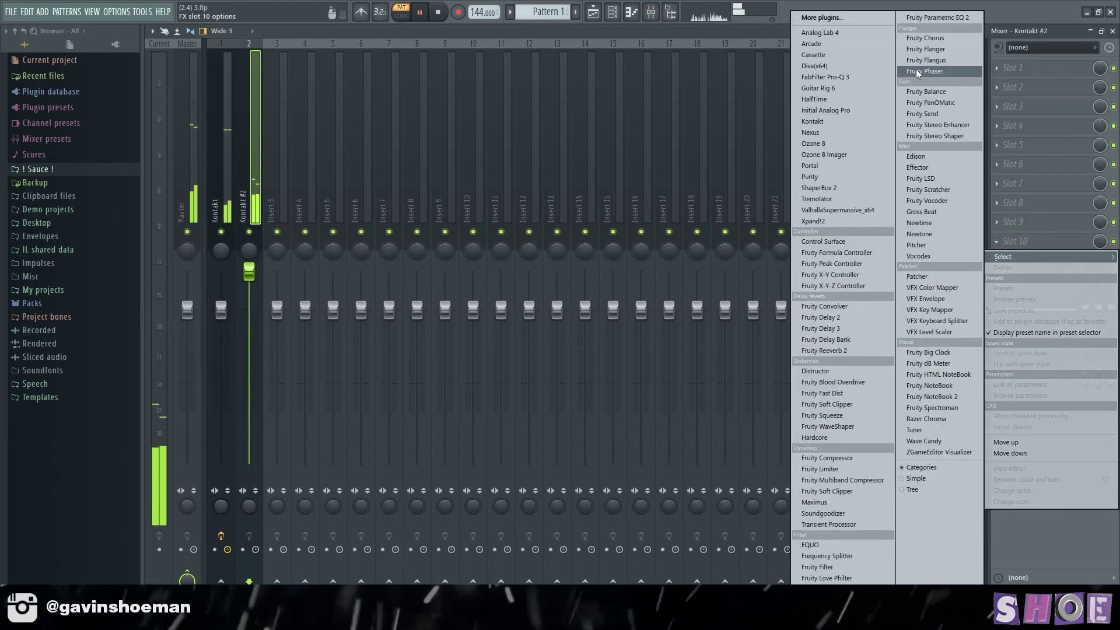
left_click(934, 18)
left_click_drag(505, 355, 492, 361)
left_click_drag(473, 290, 545, 300)
left_click(663, 192)
left_click(1111, 31)
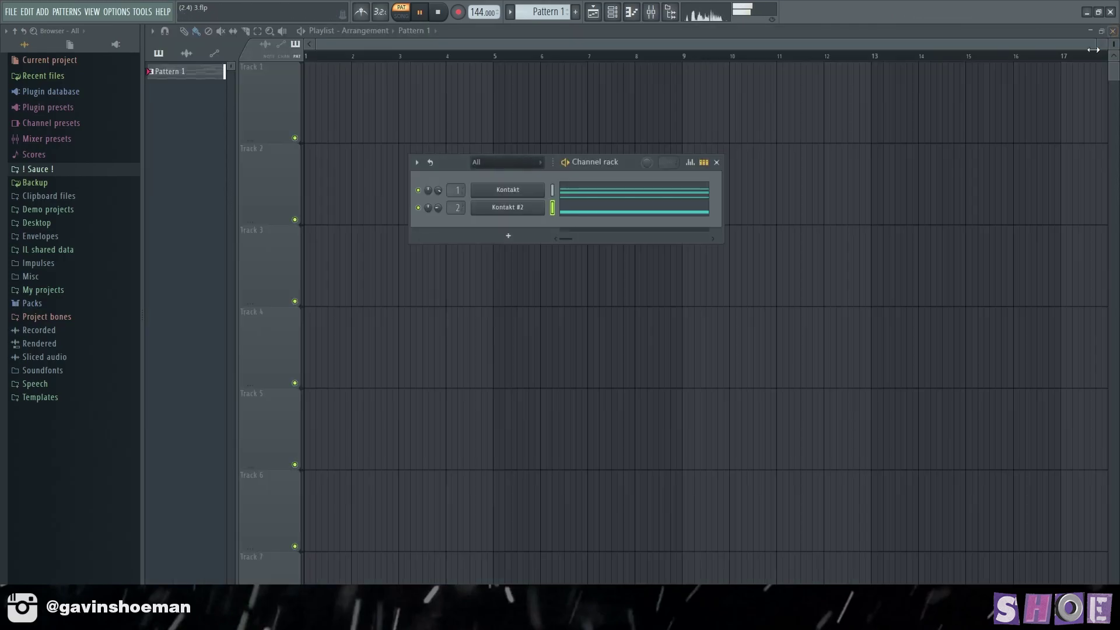
Step: Transpose the whole Kontakt #2 line down one octave
left_click(591, 214)
key("ctrl+Down")
key("space")
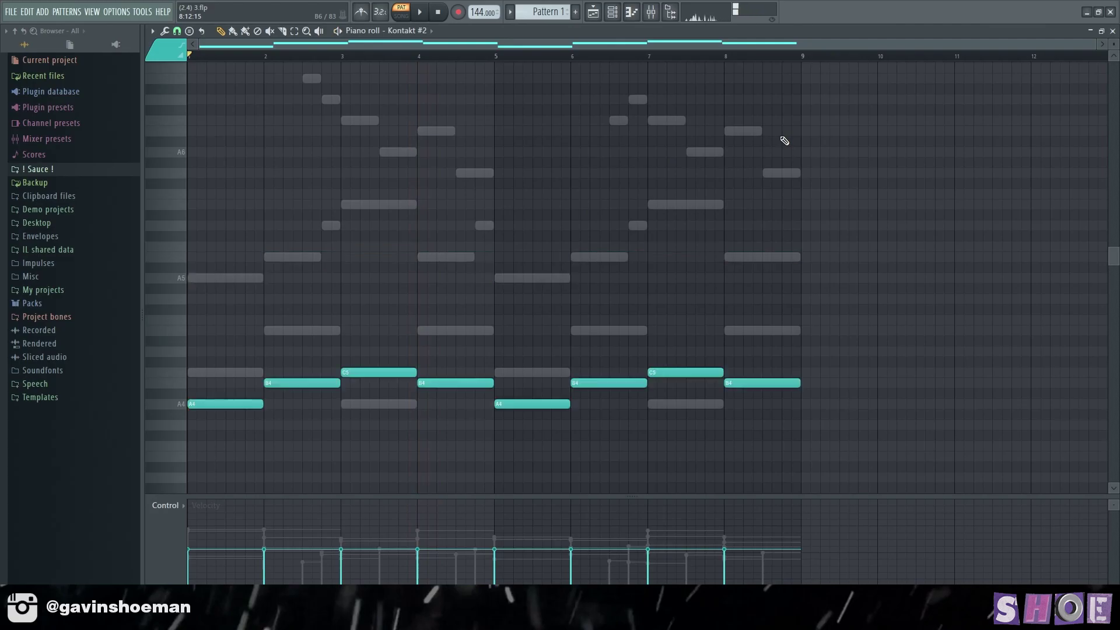
left_click(1113, 31)
left_click_drag(623, 166, 613, 146)
Step: Lower band 6 of the Kontakt #2 EQ to about -6.2 dB near 17901 Hz and cut the lows steeply with band 1
left_click(651, 13)
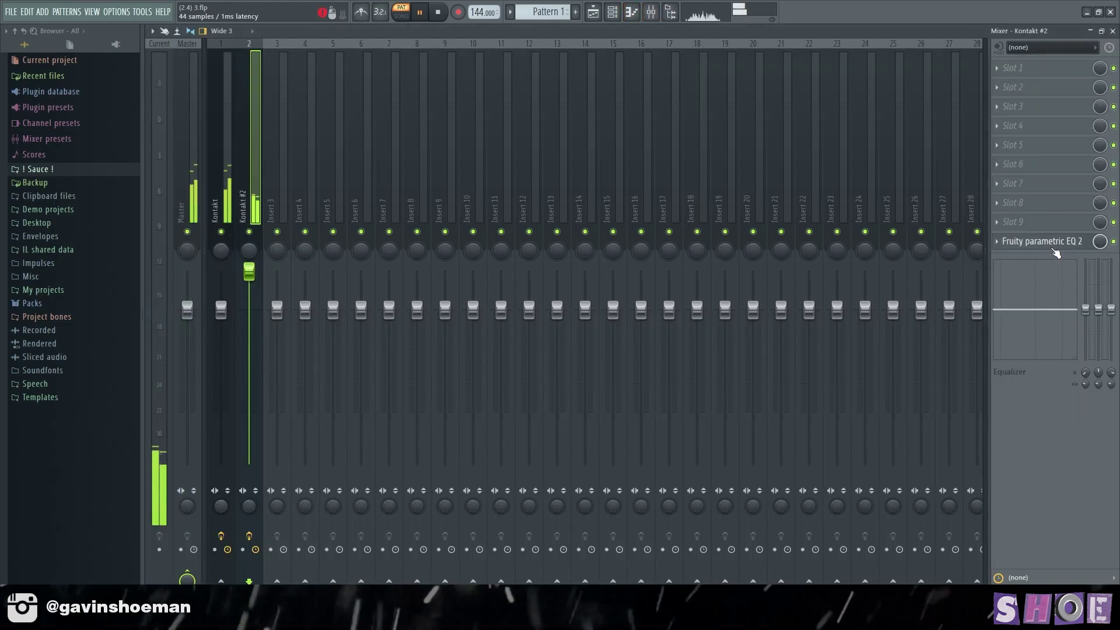
left_click(1045, 242)
left_click_drag(546, 301, 549, 314)
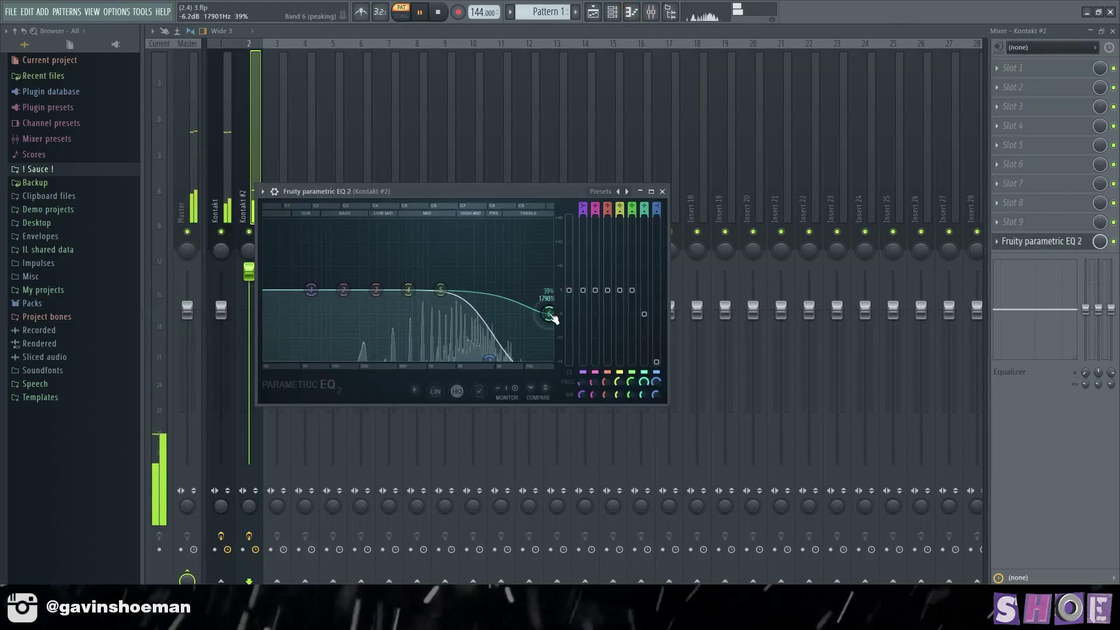
left_click_drag(288, 296, 287, 367)
left_click_drag(311, 290, 412, 357)
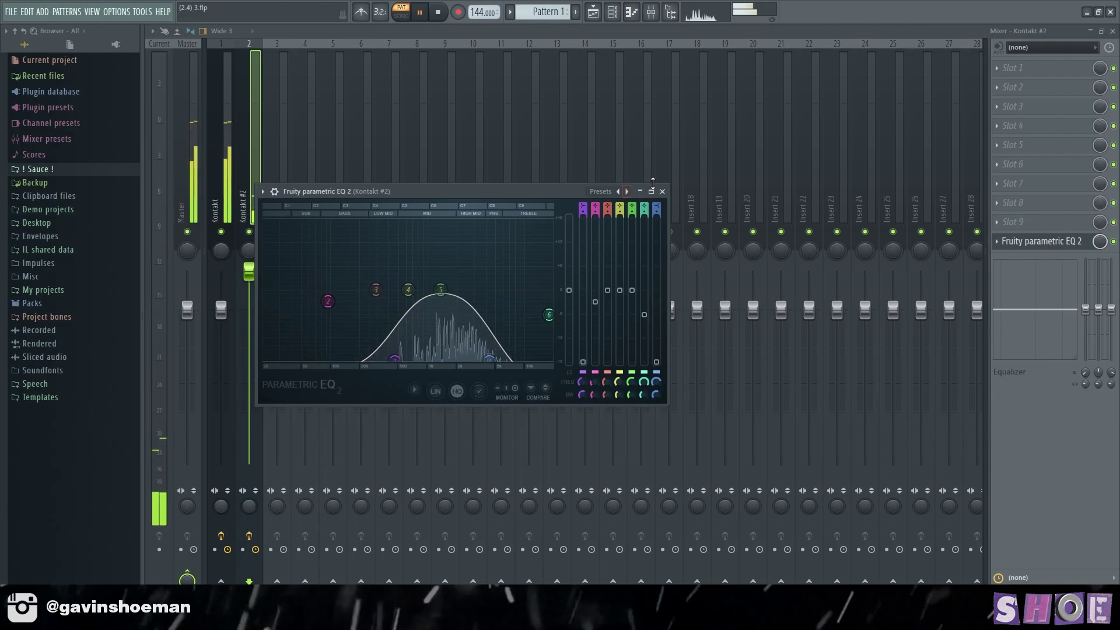
left_click(662, 192)
left_click(1113, 31)
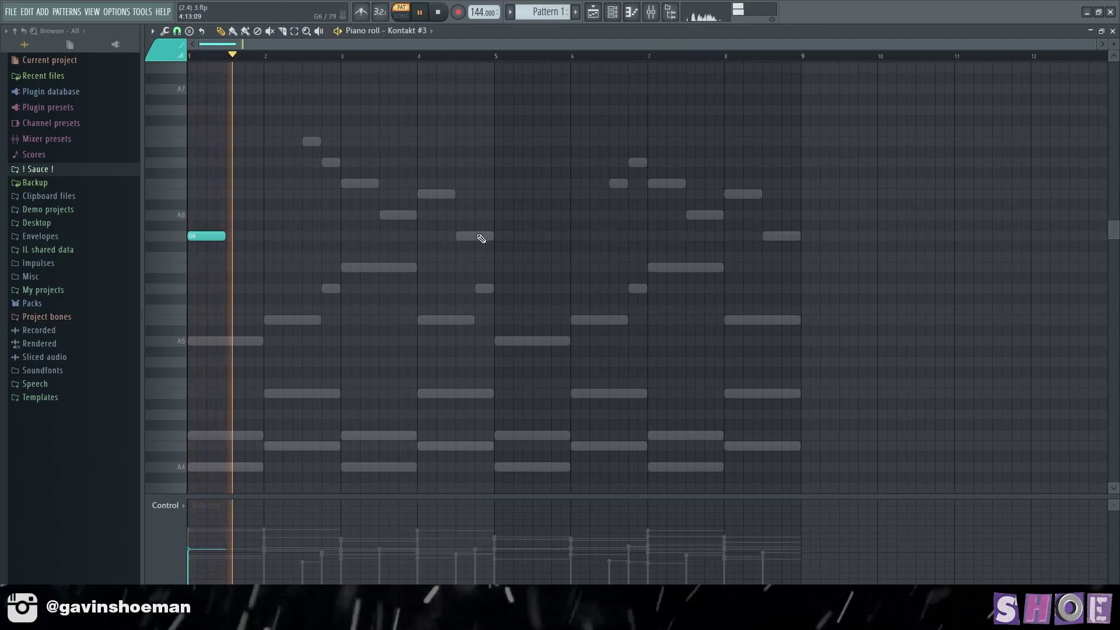
Step: Repeat the half-bar G6 note of Kontakt #3 at the start of bars 3, 5 and 7
left_click(496, 237)
left_click(345, 237)
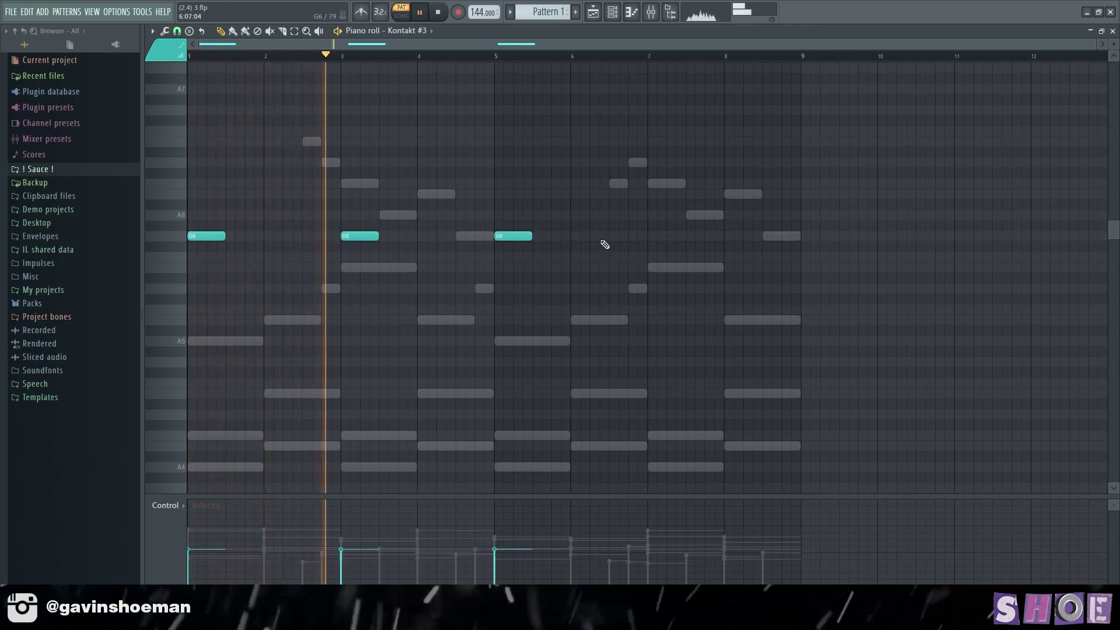
left_click(650, 237)
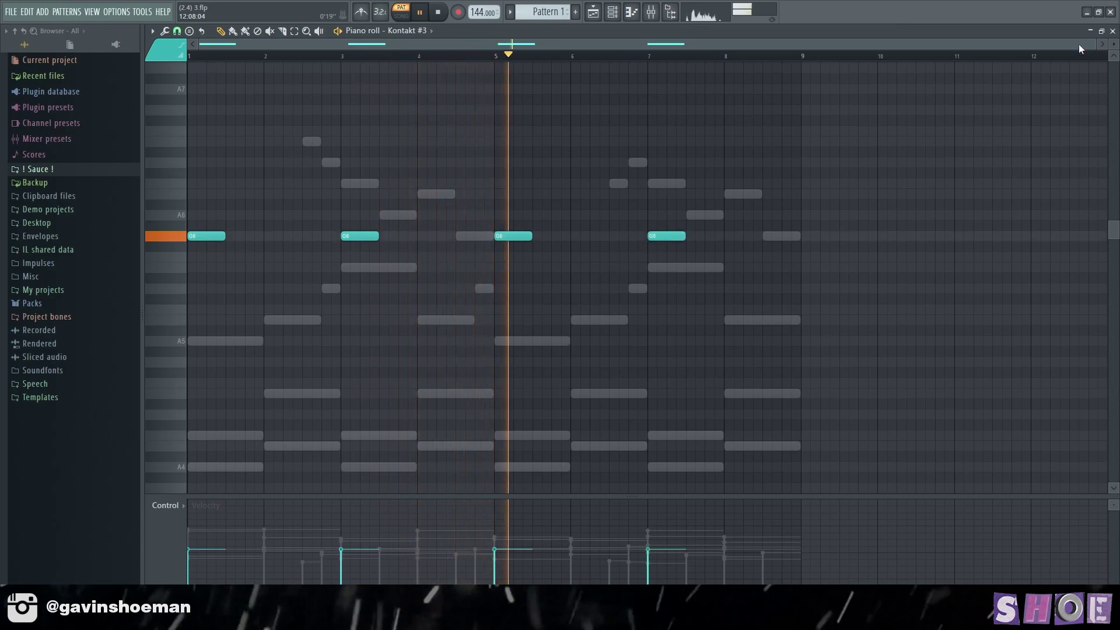
left_click(1112, 32)
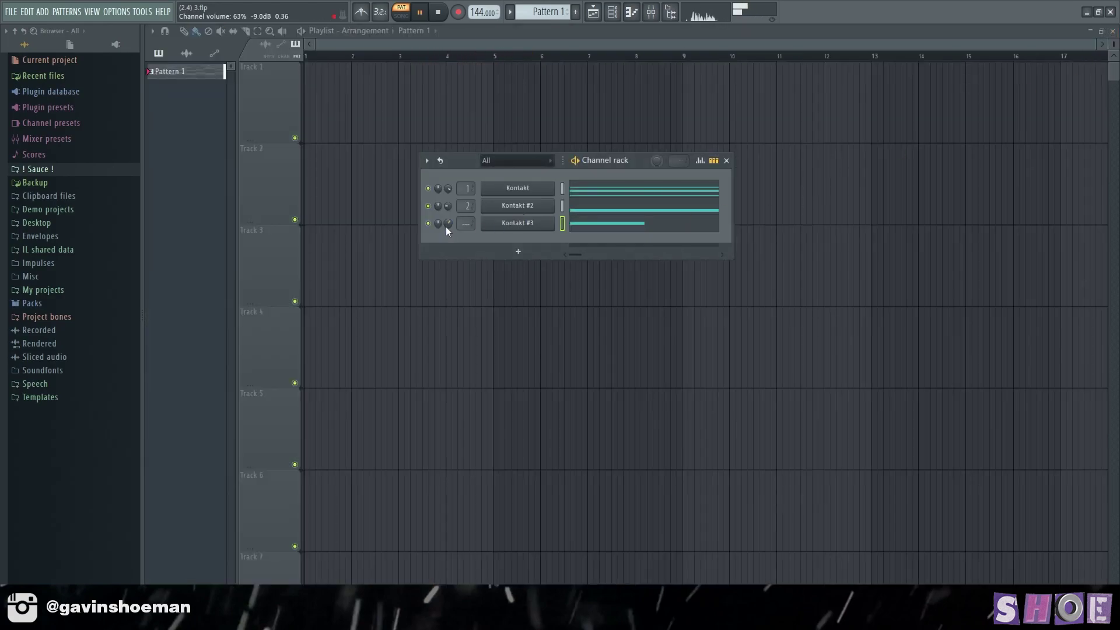
left_click_drag(627, 161, 605, 148)
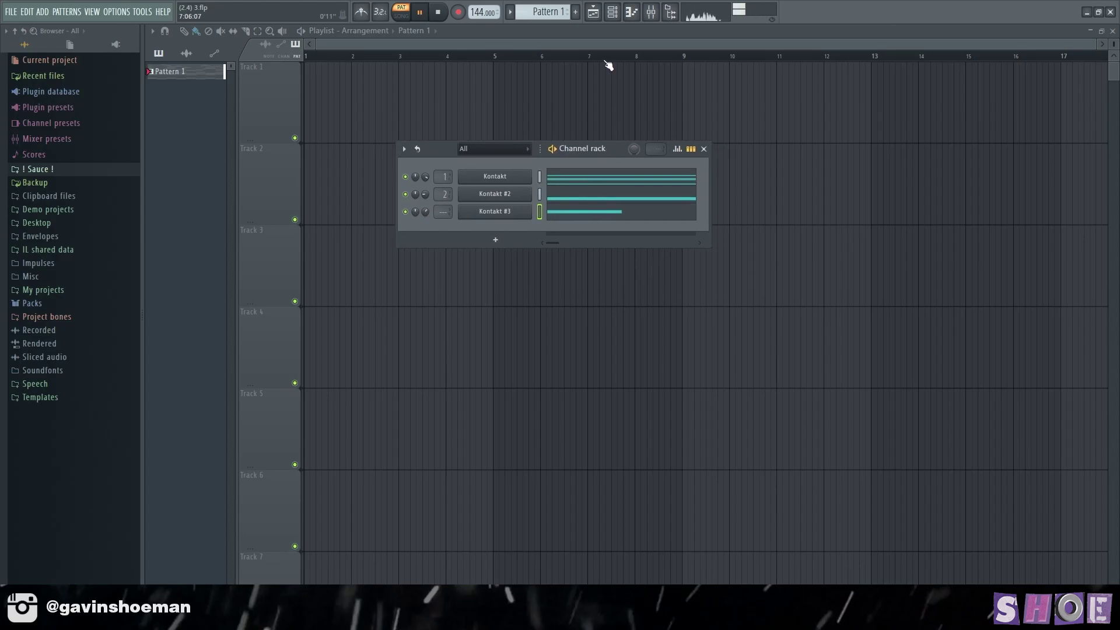
Step: Add the Metro Snare 7 sample as a new channel and repeat its beat 3 hit from bar 1 through bar 8
left_click_drag(81, 389, 489, 232)
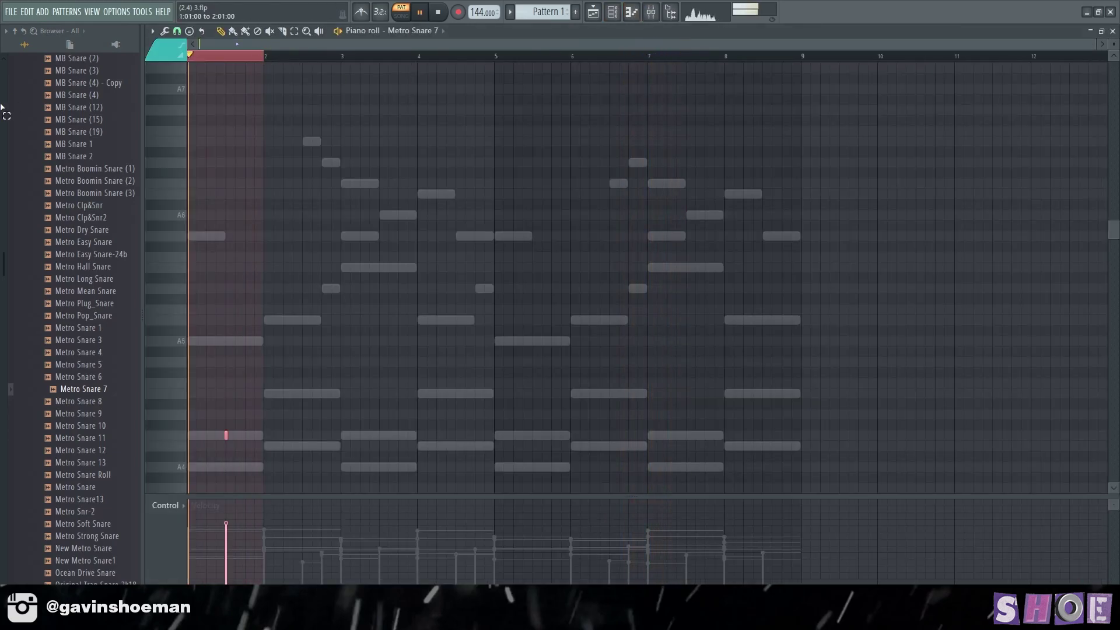
key("ctrl+b")
key("ctrl+b")
key("ctrl+b")
key("ctrl+b")
key("ctrl+b")
key("ctrl+b")
key("ctrl+b")
key("space")
left_click(754, 56)
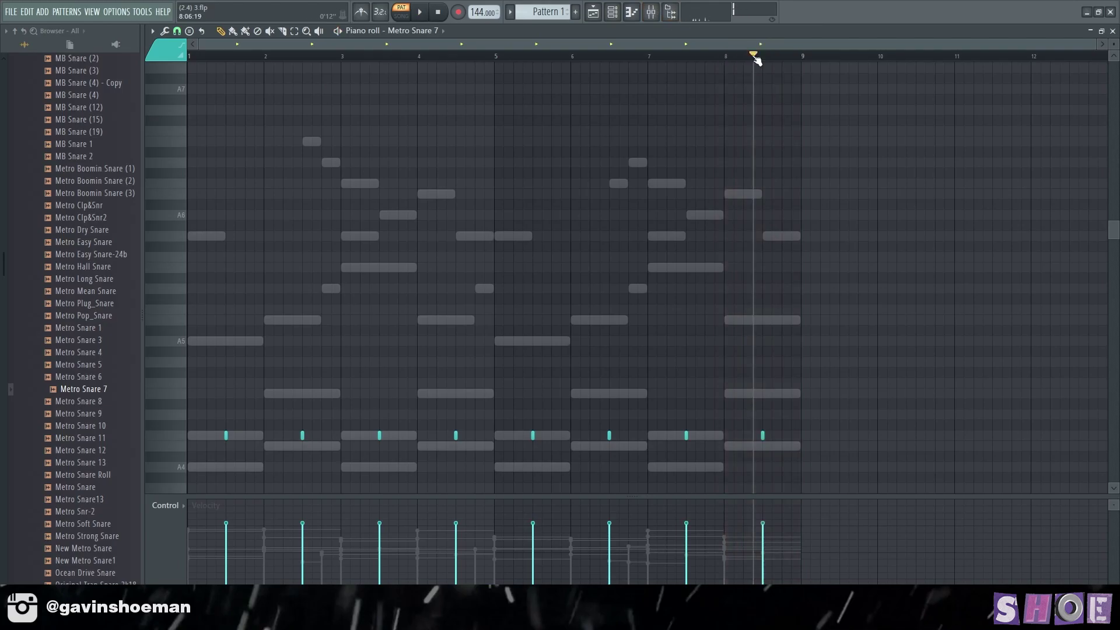
key("space")
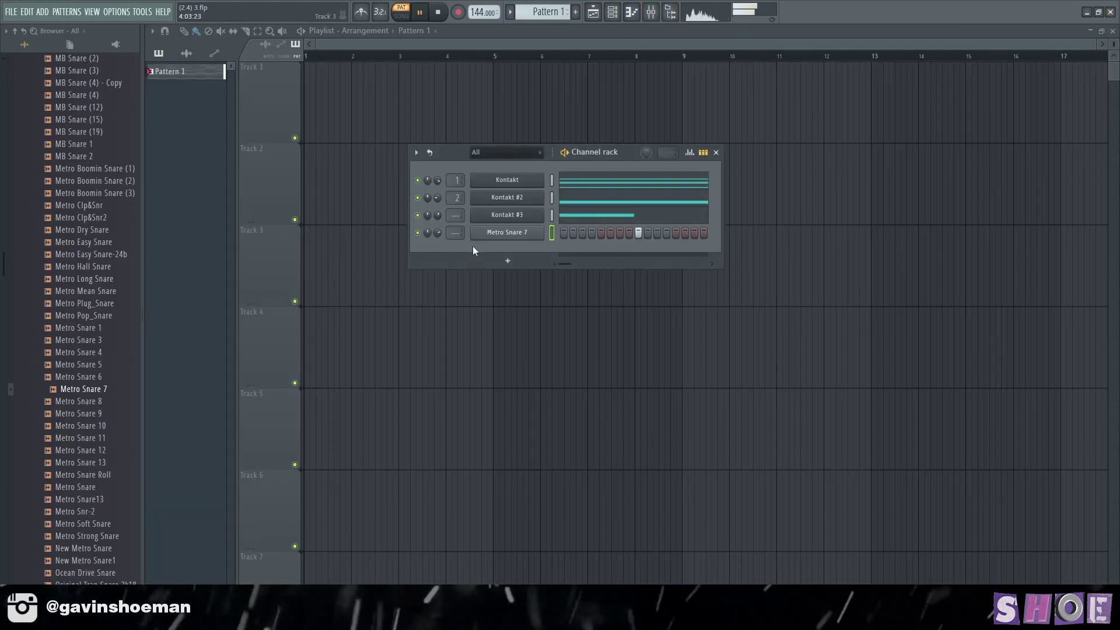
left_click(495, 233)
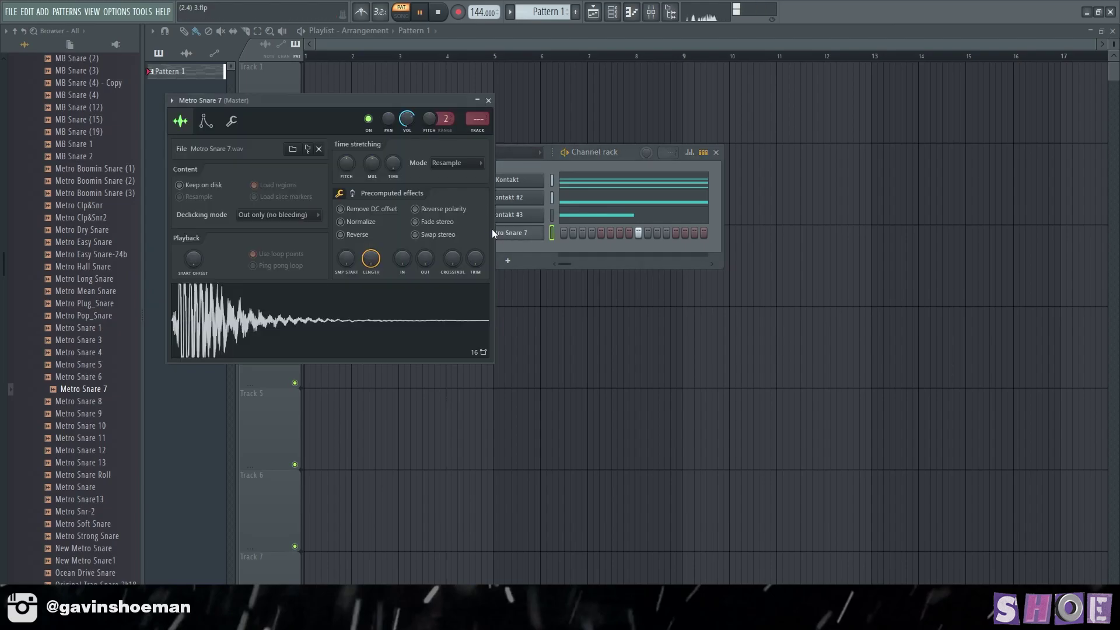
left_click(488, 101)
Step: Add BOOMIN HAT 1 from the drum kit's Closed Hats folder as a channel and fill it every 4 steps
scroll(81, 211, "up", 10)
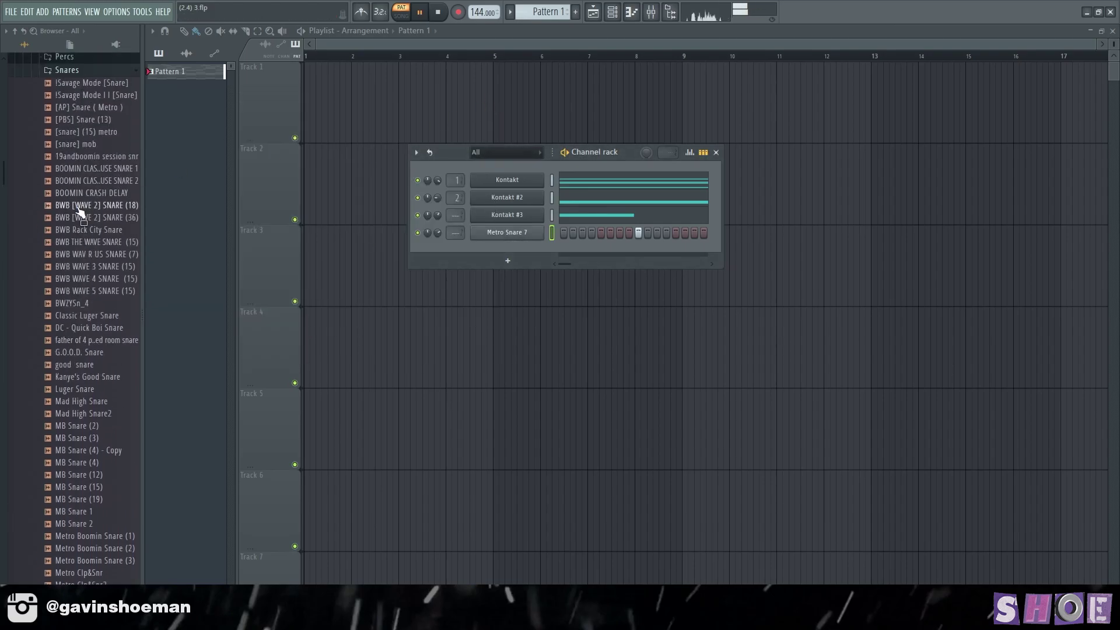
scroll(80, 198, "up", 5)
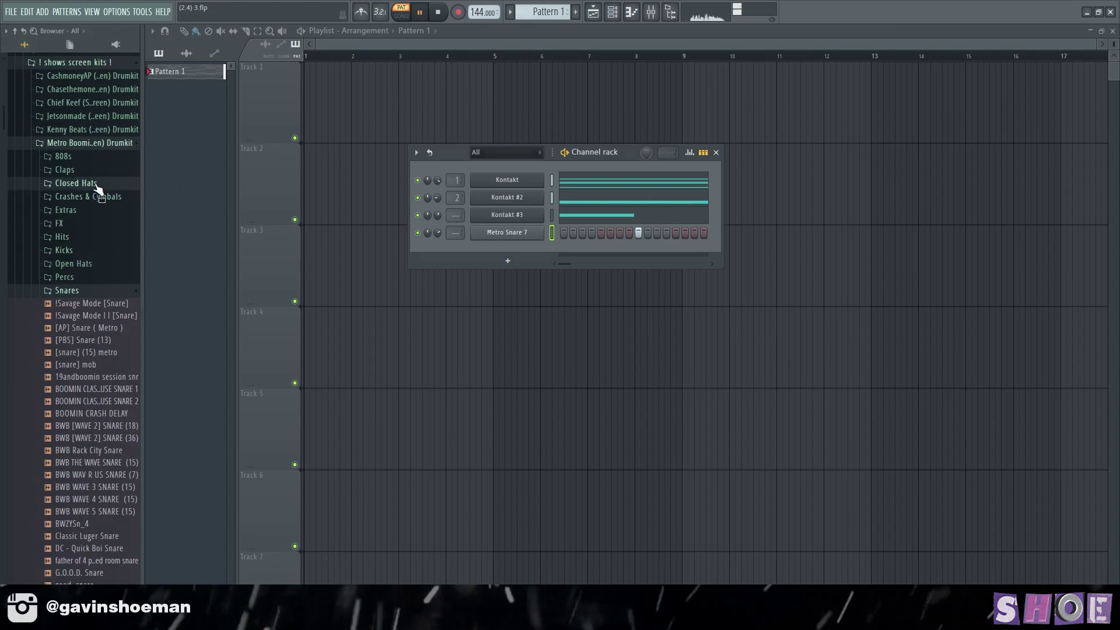
left_click(95, 184)
left_click(87, 232)
scroll(102, 220, "up", 4)
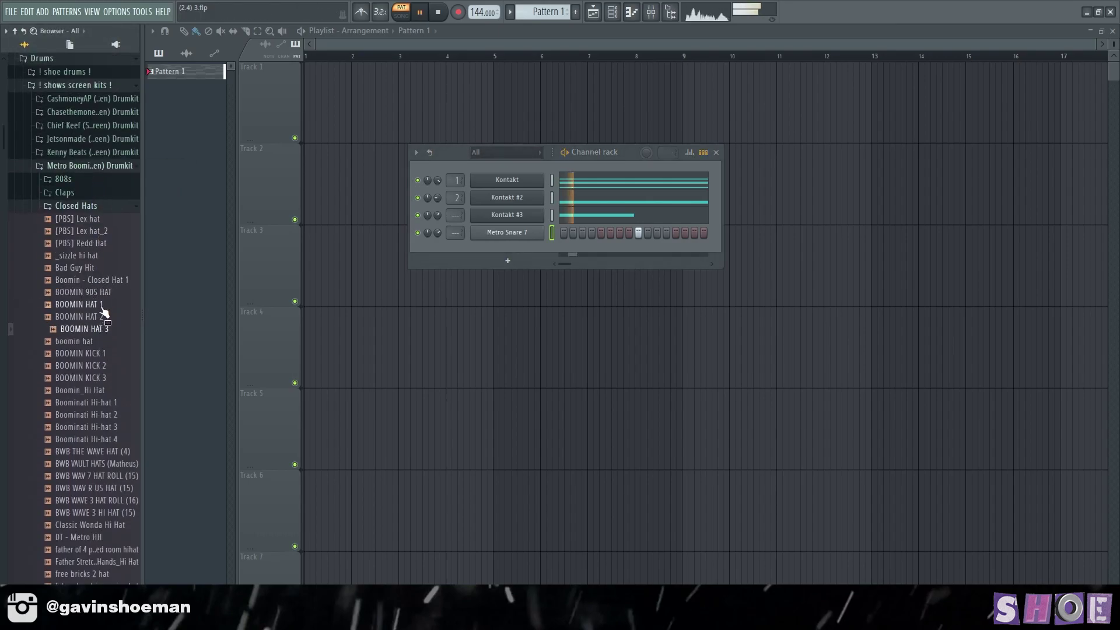
left_click_drag(496, 243, 496, 249)
right_click(496, 251)
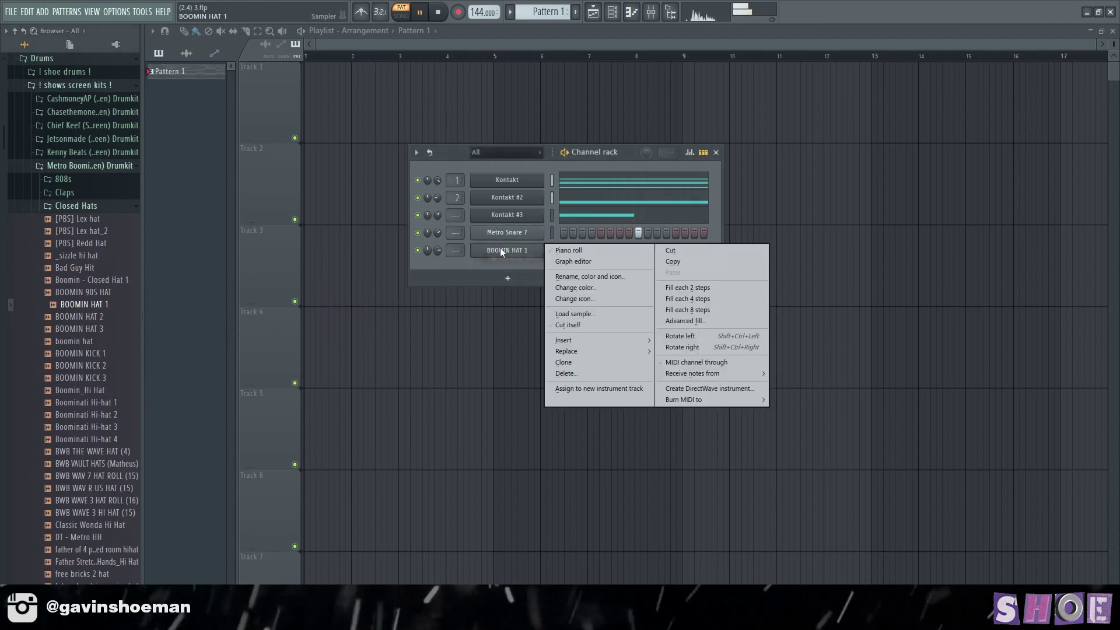
left_click(689, 299)
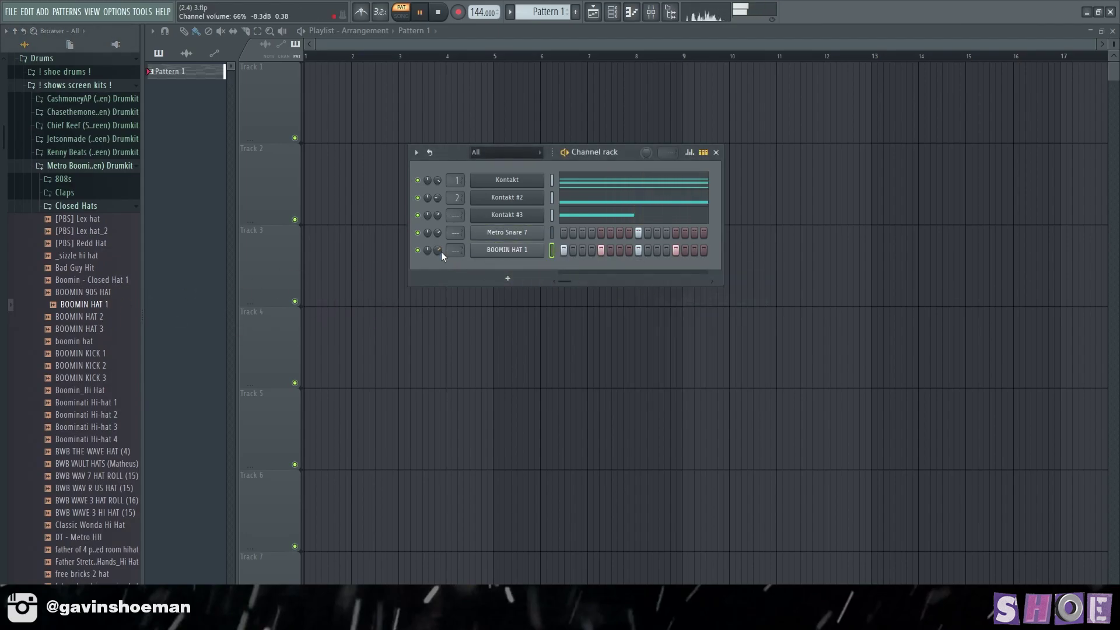
Step: Set the quick fade out of the BOOMIN HAT 1 sample to about 19%
left_click(513, 255)
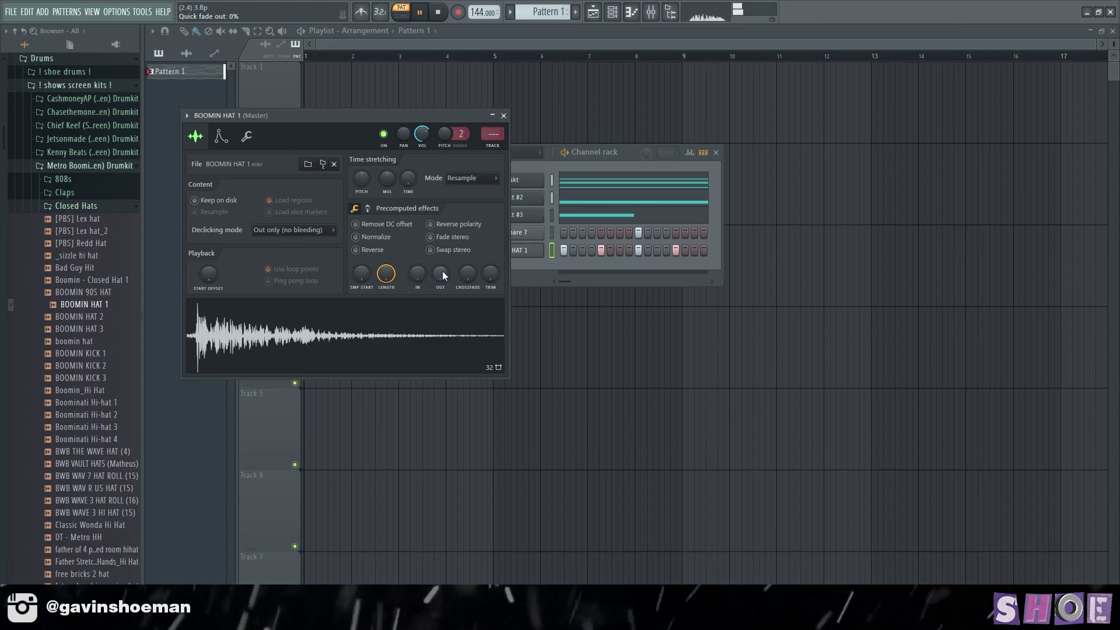
scroll(440, 273, "up", 3)
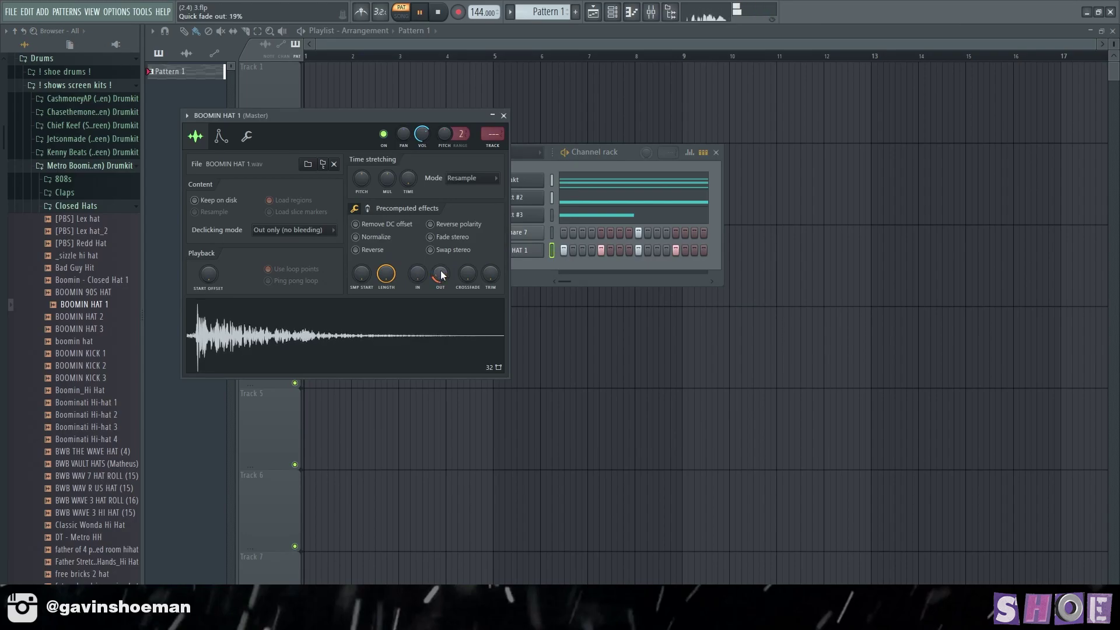
left_click(504, 116)
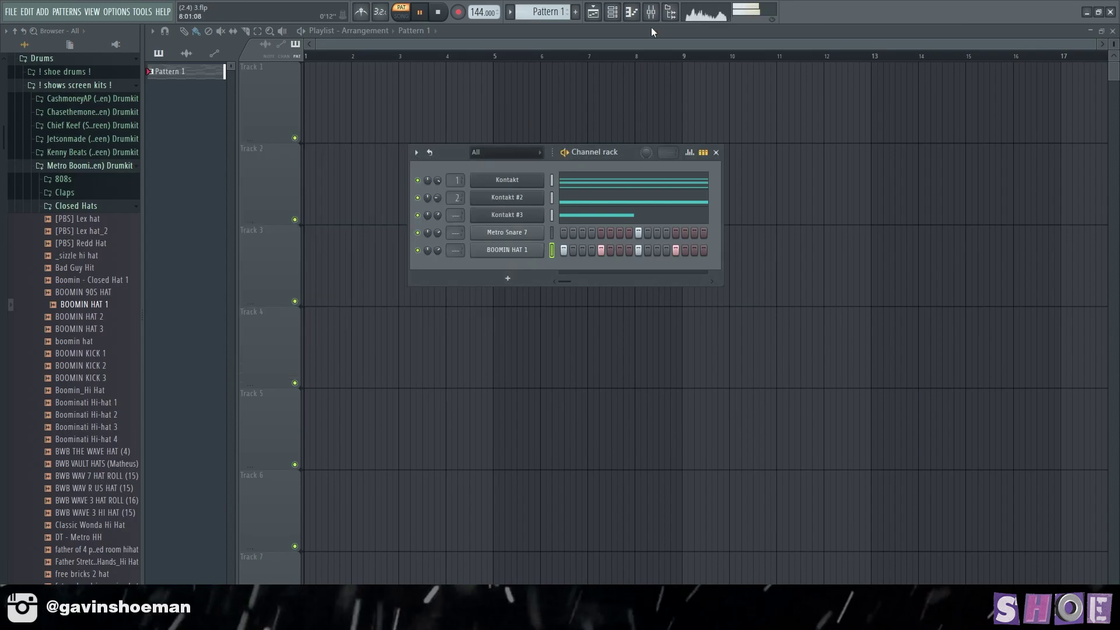
Step: Add extra BOOMIN HAT 1 hits in bar 1 on steps 2, 3, 7 and 15
left_click(640, 16)
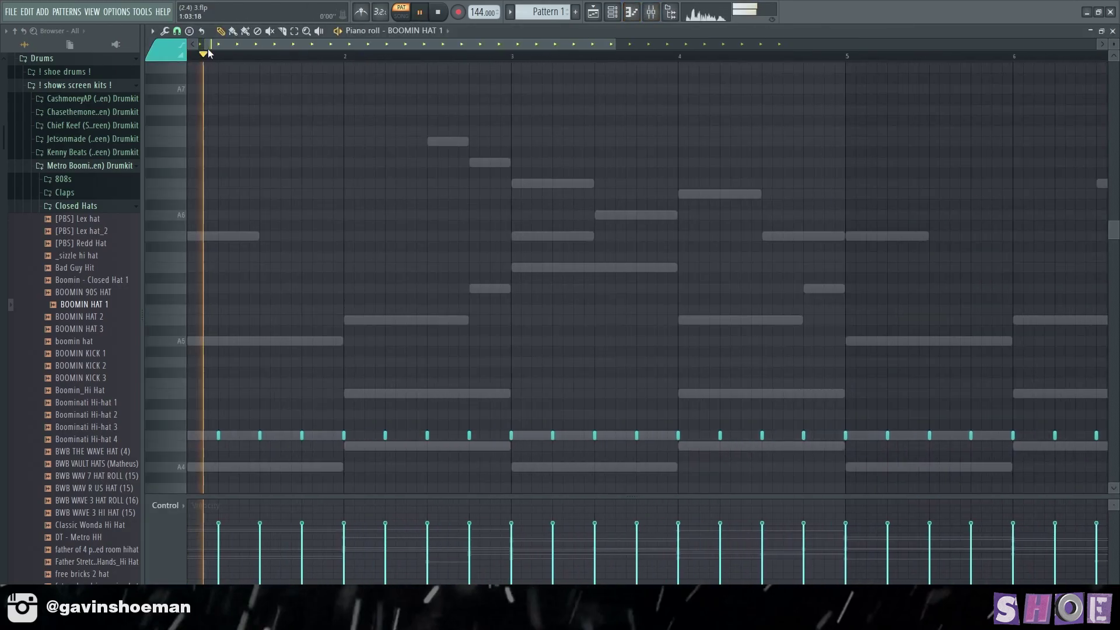
key("space")
scroll(213, 55, "up", 2)
scroll(205, 326, "down", 2)
left_click(201, 373)
left_click(216, 373)
left_click(273, 373)
left_click(387, 373)
Step: Add closed hat hits in bar 2 on steps 3, 7, 11, 12 and 15, and play the rhythm back
left_click(444, 373)
left_click(502, 373)
key("space")
left_click(559, 373)
left_click(616, 373)
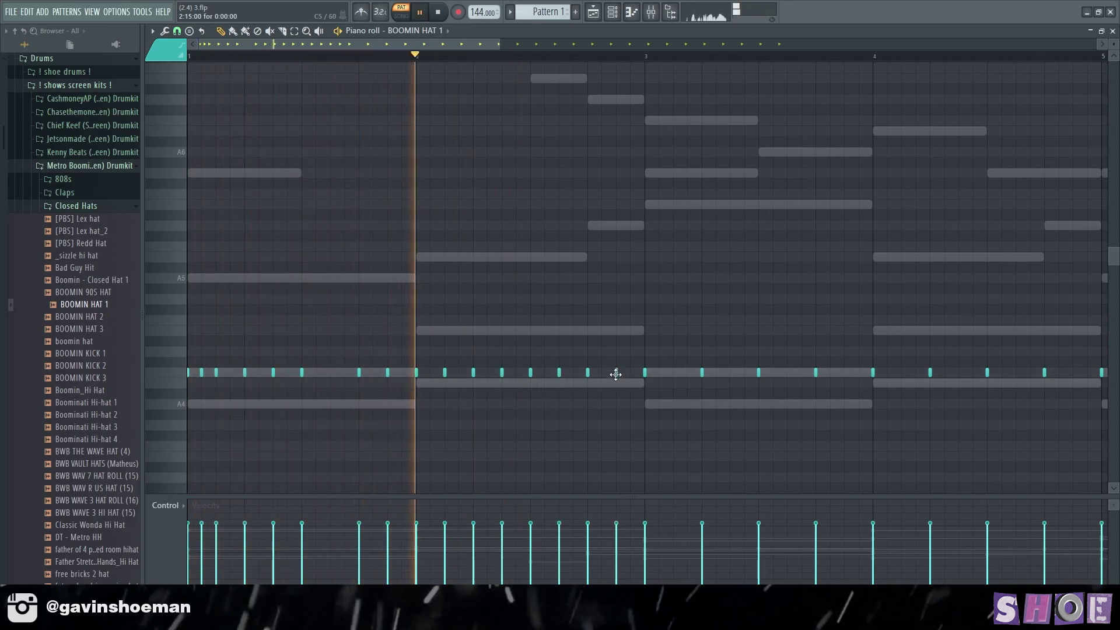
scroll(615, 379, "down", 1)
key("space")
key("space")
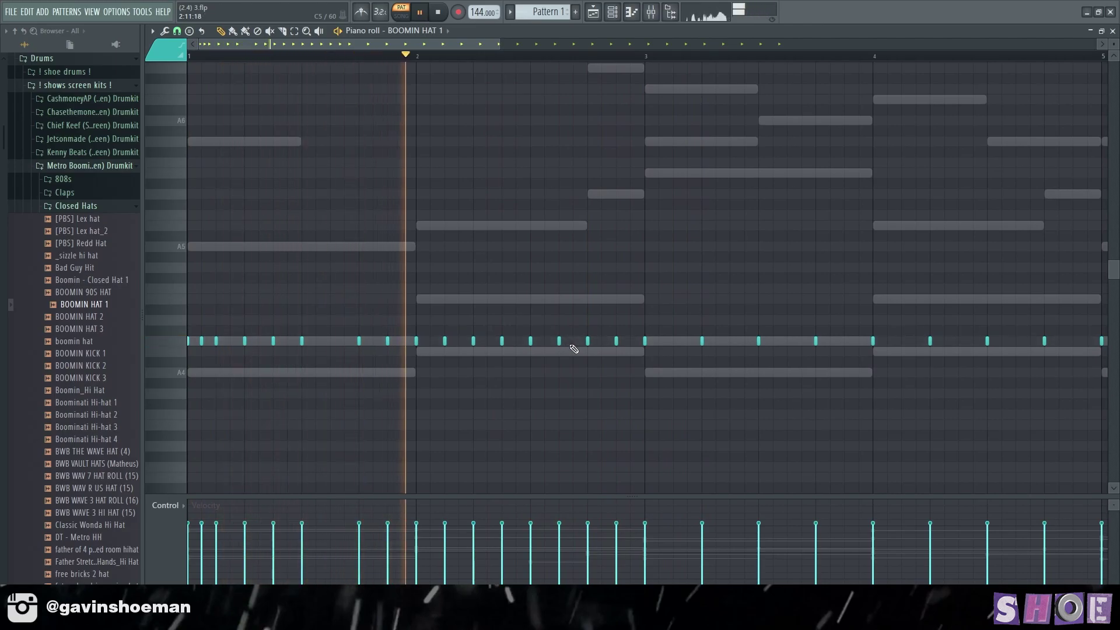
left_click(573, 341)
key("space")
key("space")
Step: Rework the closed hats in bars 3 and 4 with the rhythm of bars 1 and 2, and repeat the four bars into bars 5 to 8
scroll(800, 377, "right", 1)
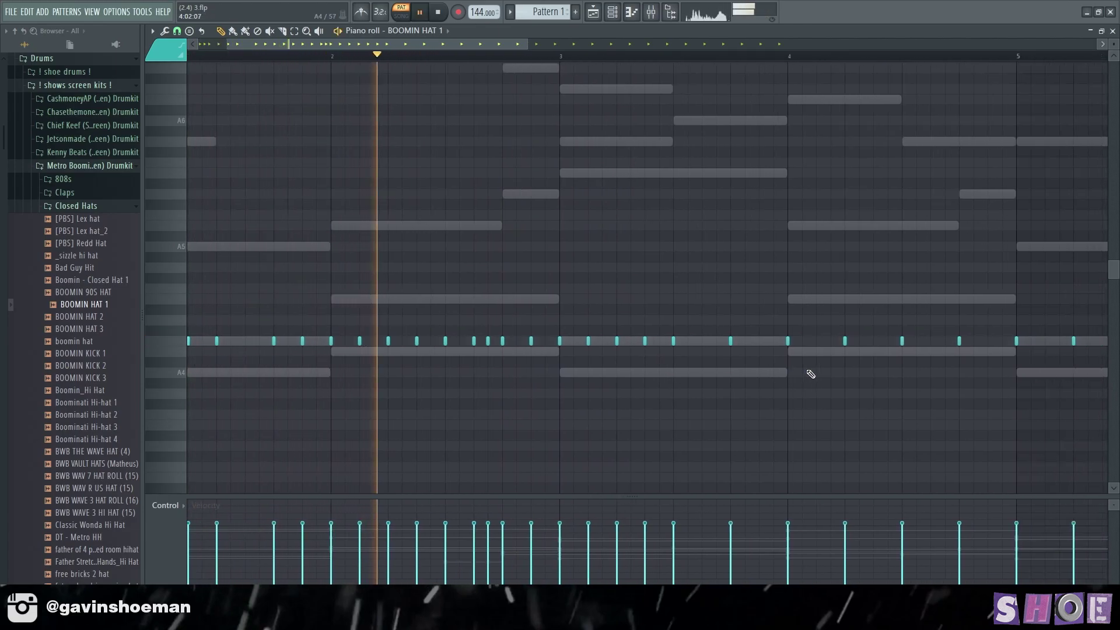
scroll(541, 57, "down", 3)
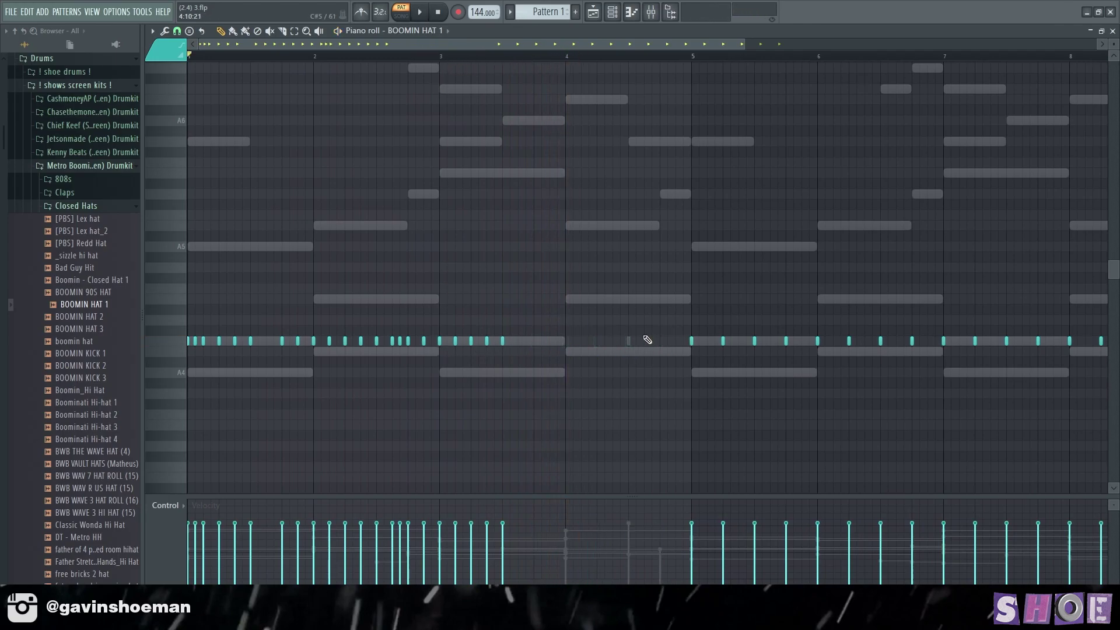
left_click_drag(427, 317, 270, 382)
left_click_drag(424, 345, 676, 344)
key("space")
scroll(543, 55, "down", 3)
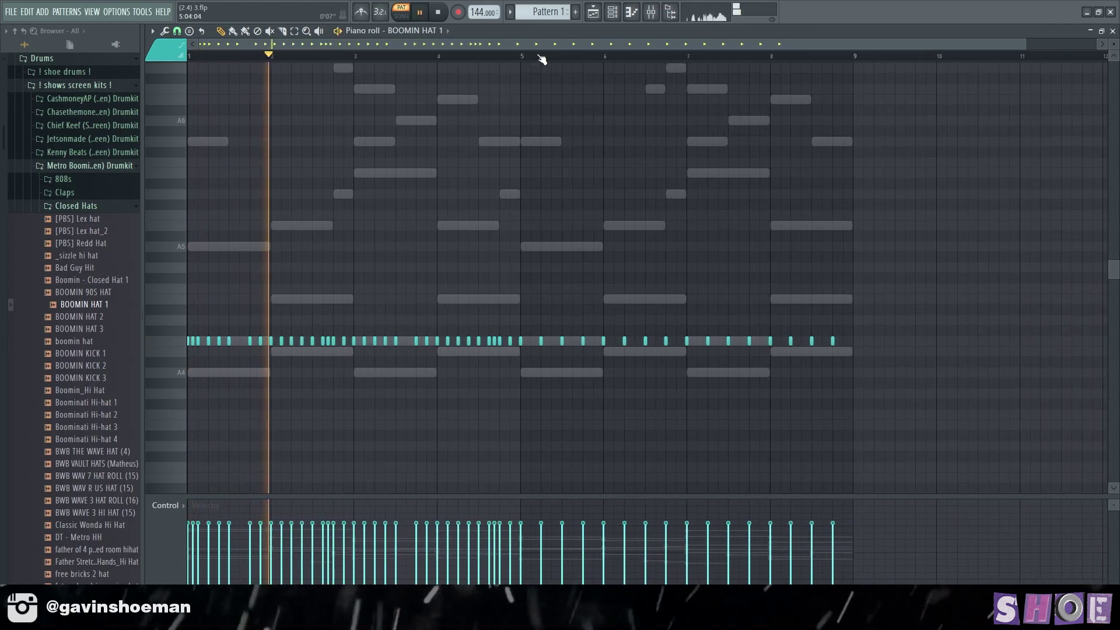
mouse_move(821, 349)
left_mouse_down()
mouse_move(493, 344)
mouse_move(662, 347)
left_mouse_up()
left_click_drag(615, 305, 140, 367)
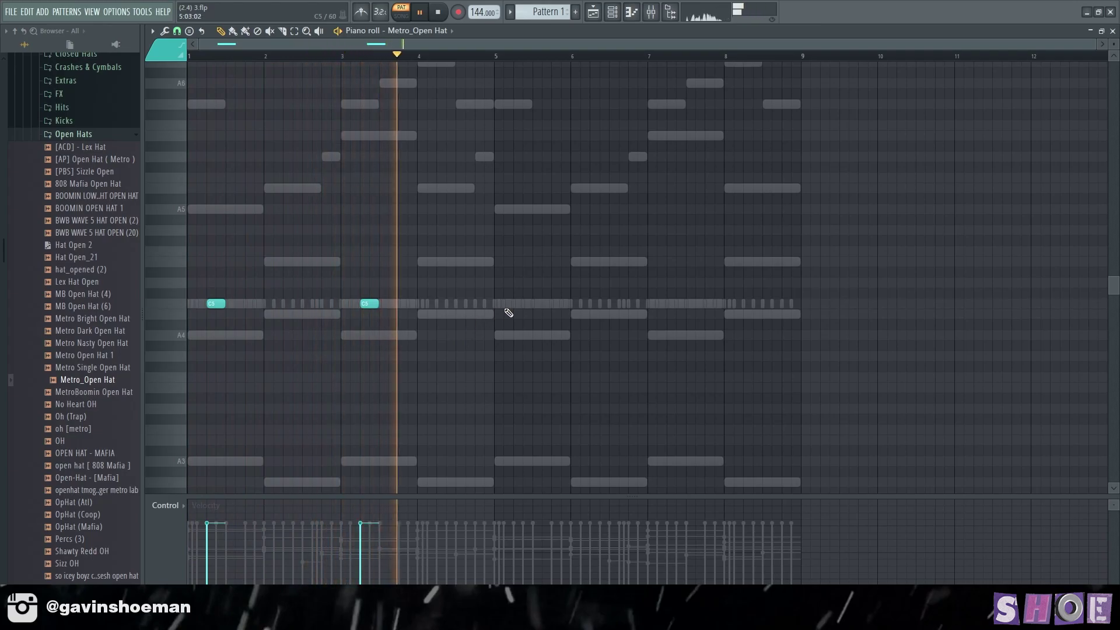
Step: Complete the Metro_Open Hat pattern with one-beat C5 notes on beat 2 of bars 5 and 7
left_click(521, 303)
left_click(675, 304)
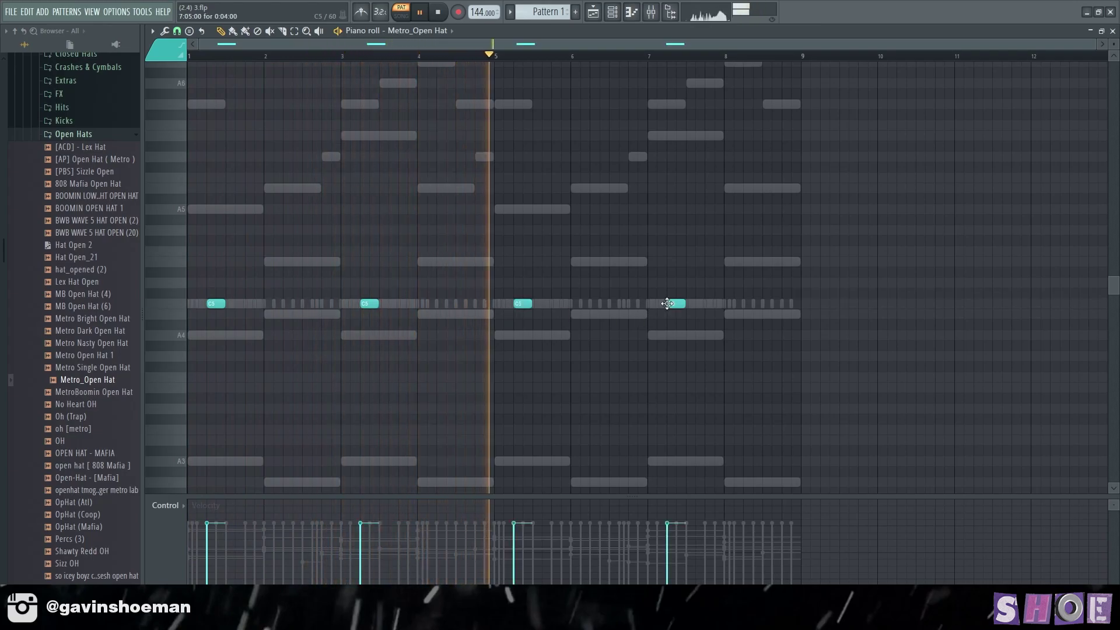
left_click(1102, 34)
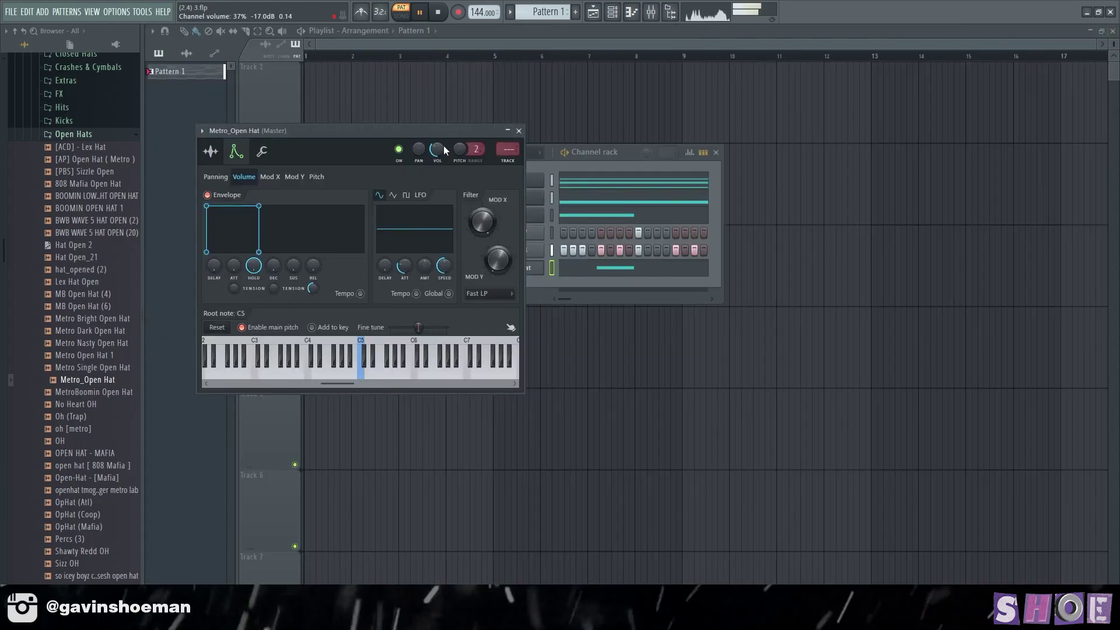
Step: Replace the Metro Snare 7 sound with the rio - supper snare sample from the Rio Leyva kit, keeping its pattern
left_click(519, 131)
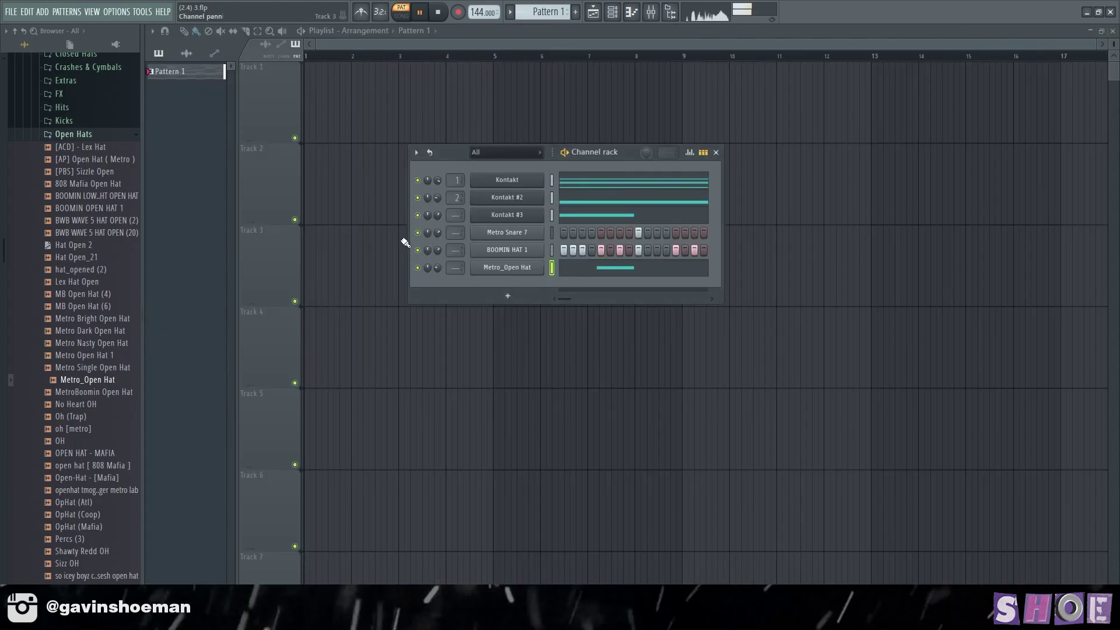
left_click_drag(94, 417, 120, 424)
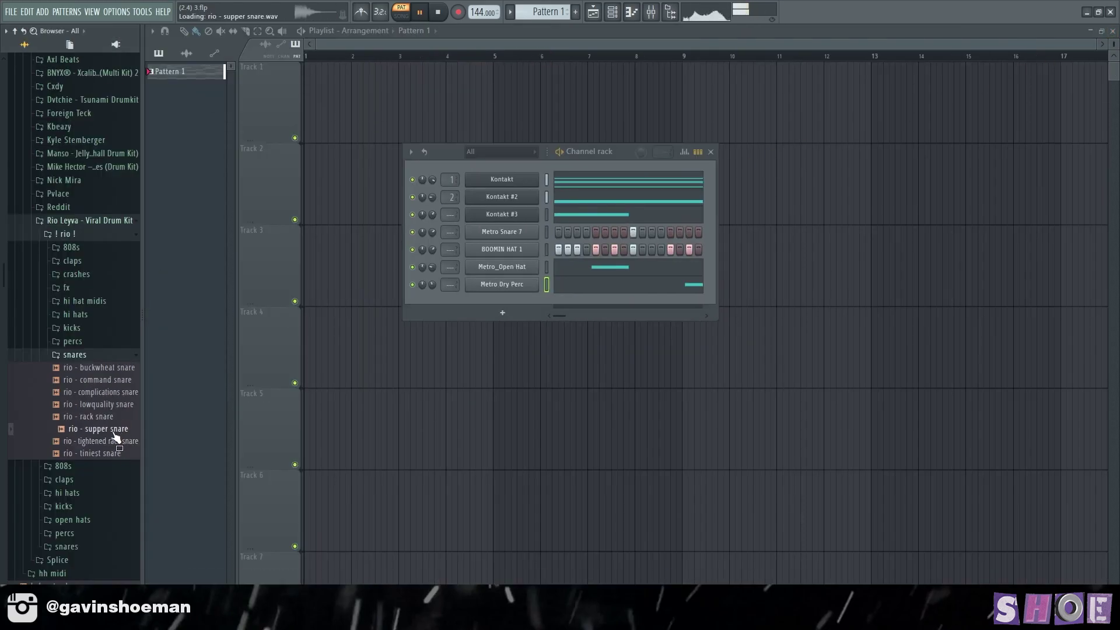
left_click_drag(525, 289, 511, 238)
left_click(510, 235)
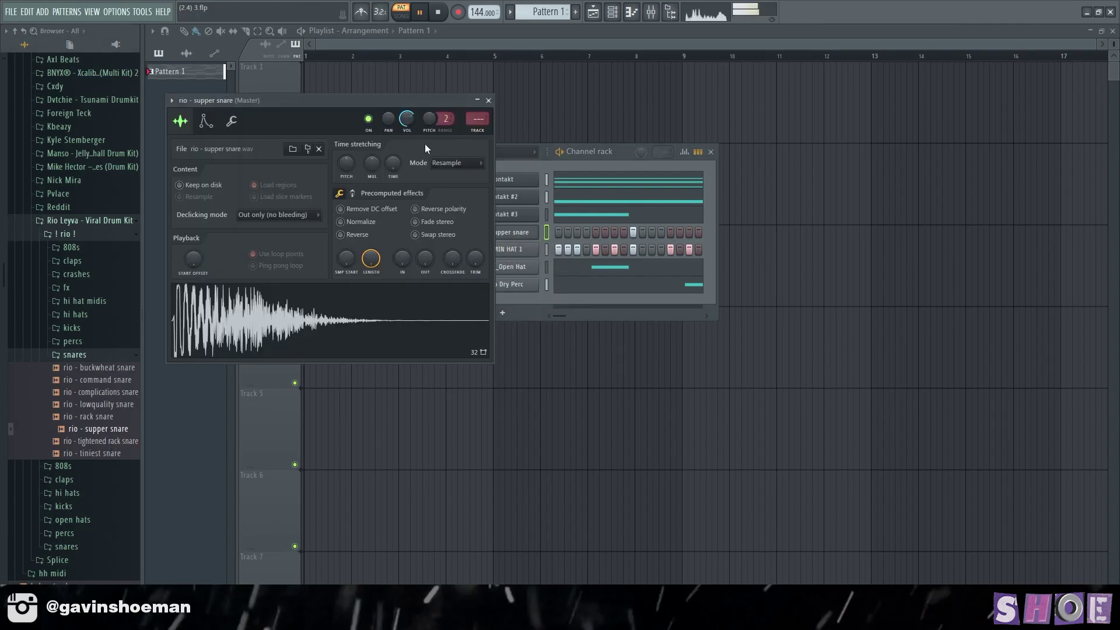
left_click(488, 100)
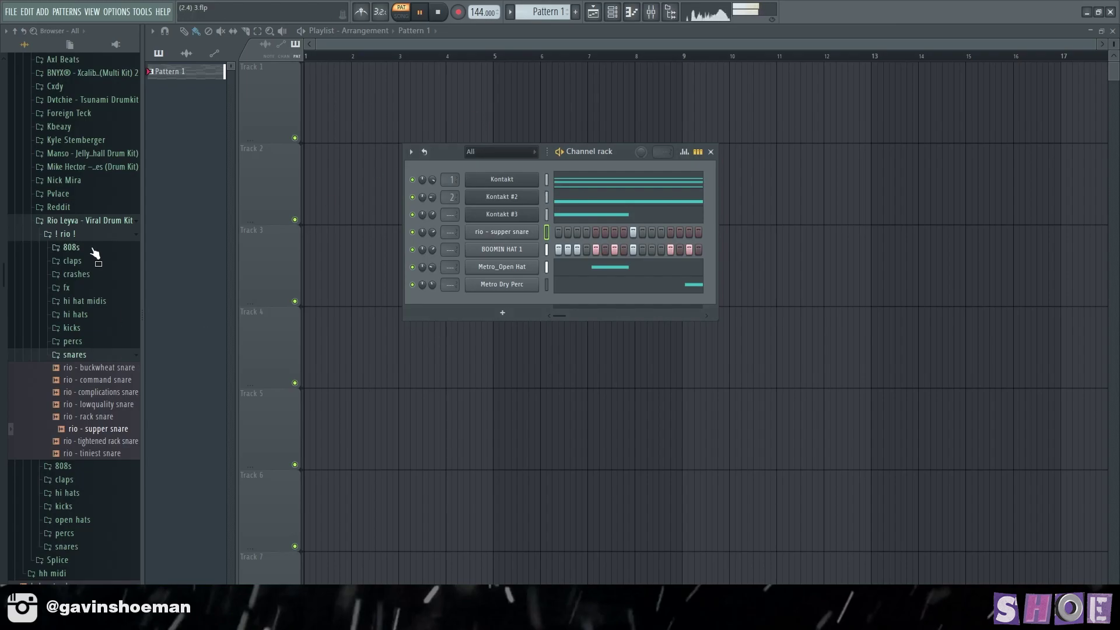
Step: Open the Spinz 808 notes for editing and place A5 hits on steps 1 and 7 of bar 1
left_click(81, 342)
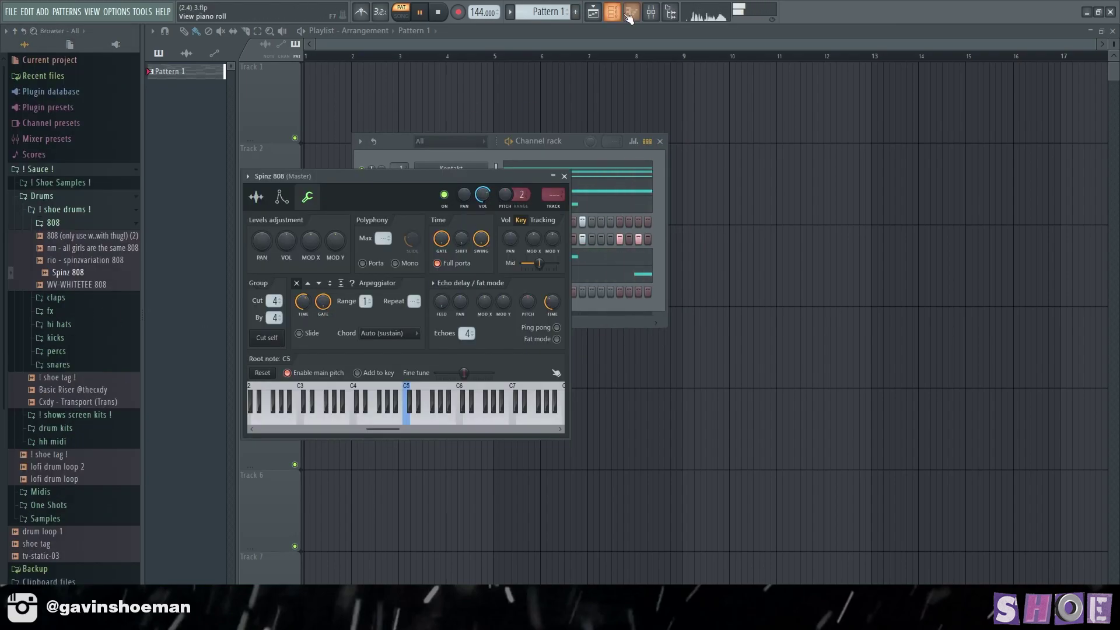
left_click(629, 17)
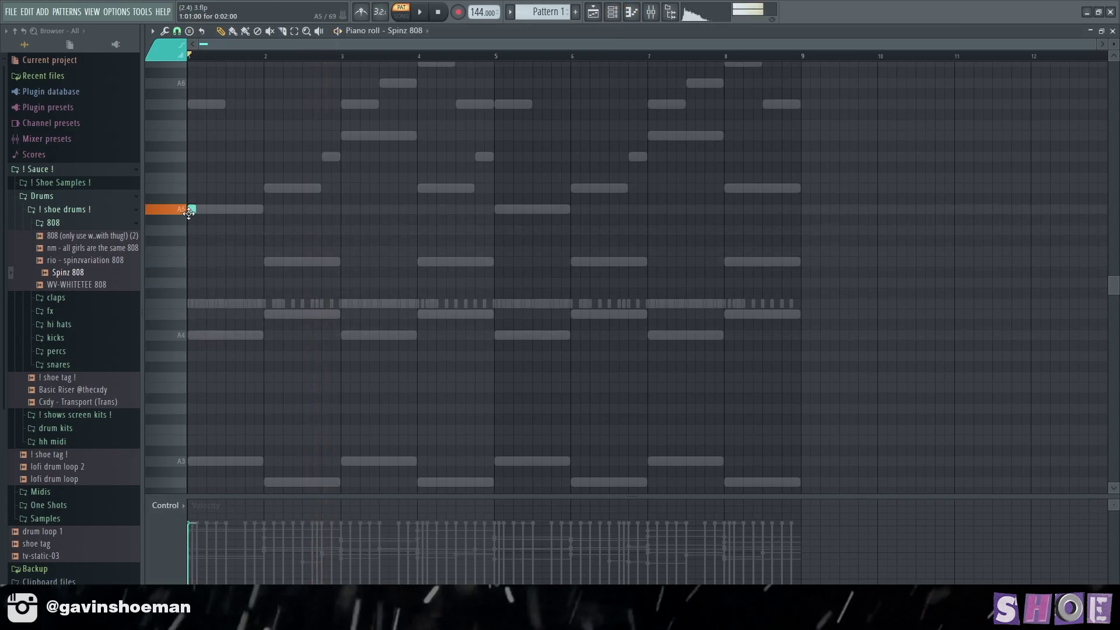
scroll(302, 286, "up", 2)
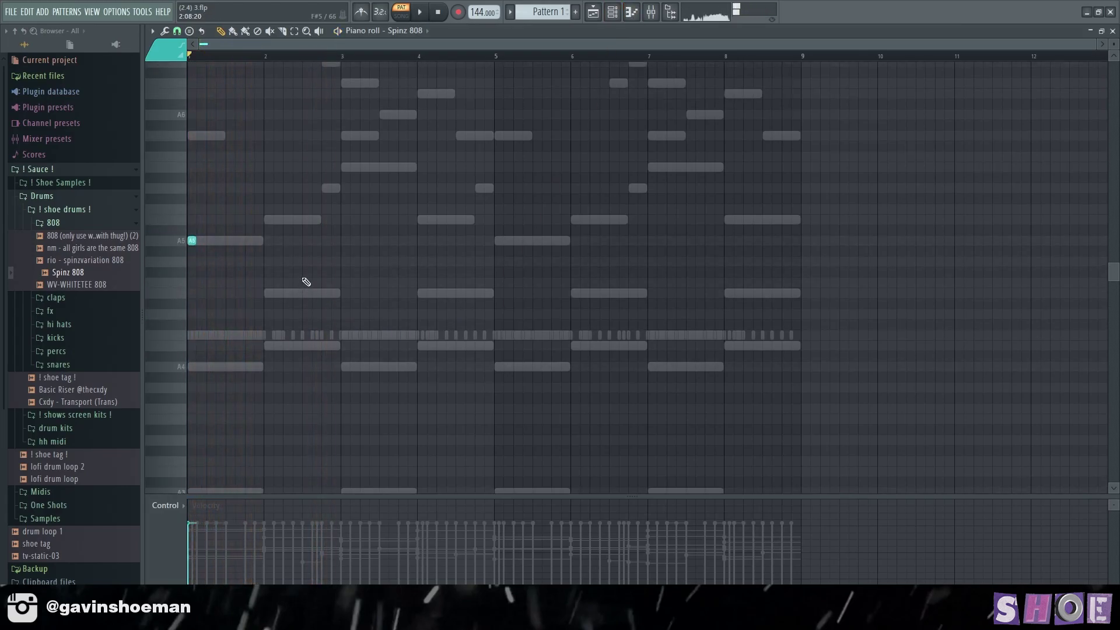
left_click(220, 271)
scroll(300, 318, "up", 1)
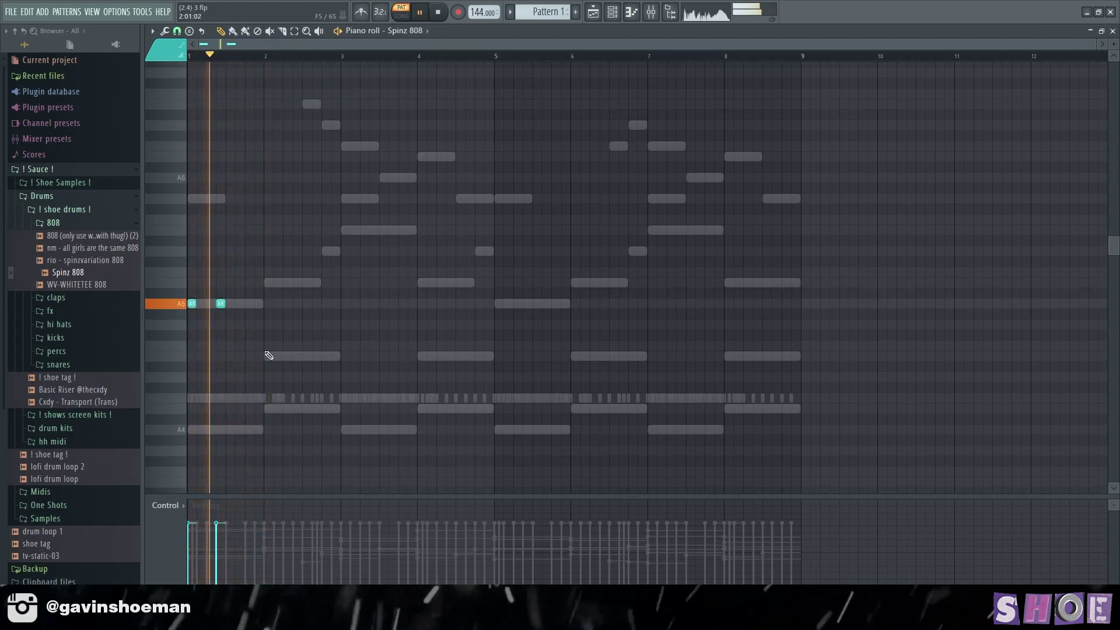
Step: Add Spinz 808 E5 hits on steps 5 and 11 of bar 2, and check the rhythm in playback
left_click(249, 356)
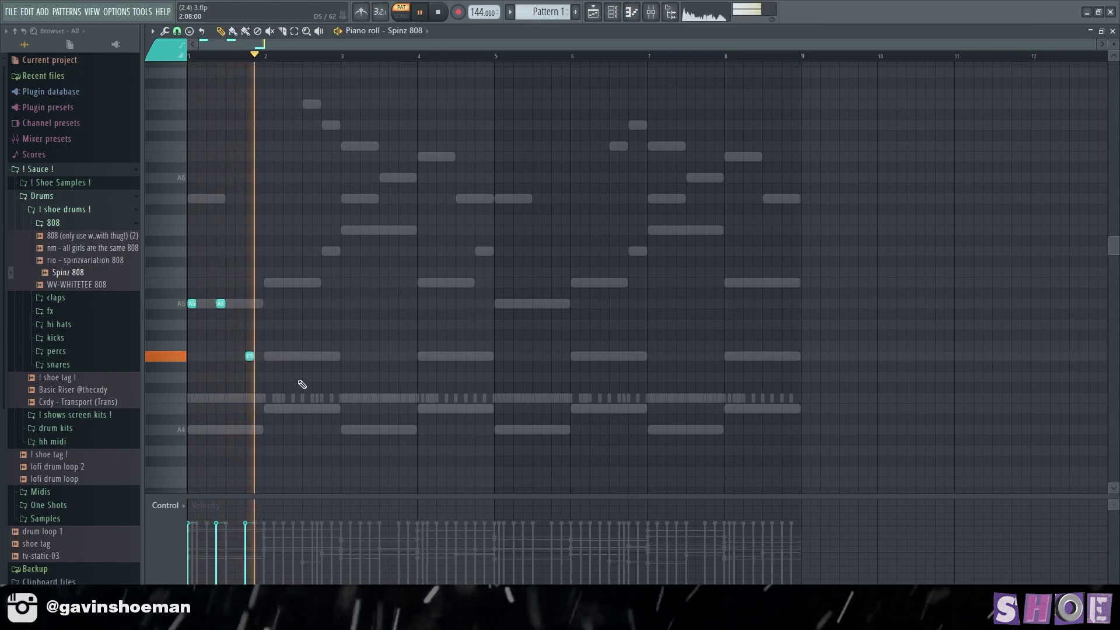
right_click(249, 356)
left_click(286, 356)
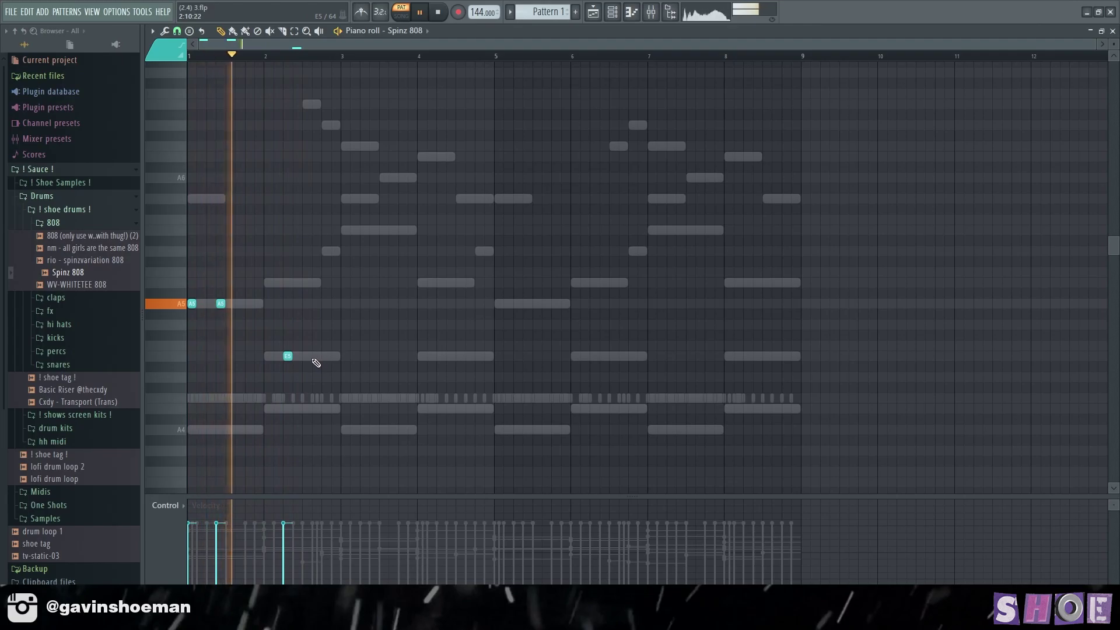
left_click(315, 356)
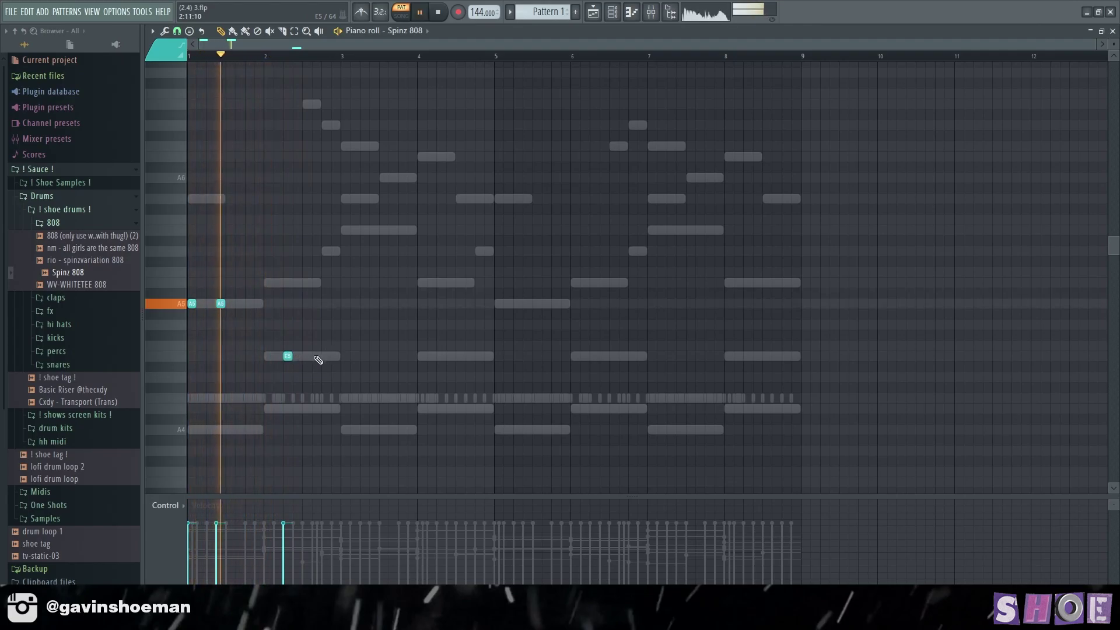
key("space")
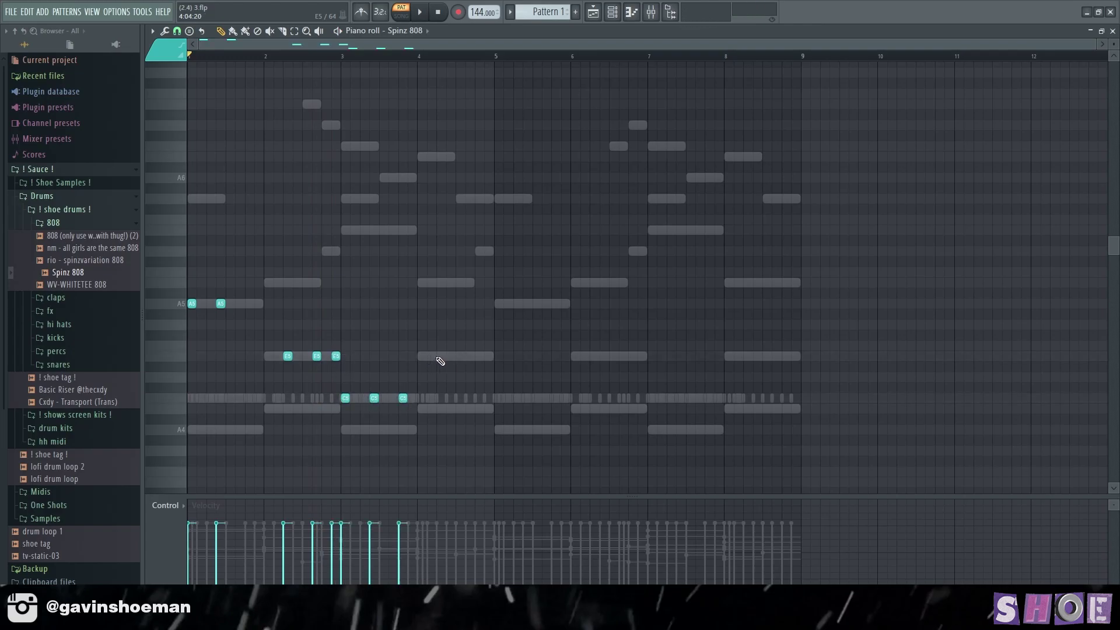
Step: Repeat the four-bar 808 pattern into bars 5 to 8 and delete the last E5 hit in bars 2 and 6
key("ctrl+Up")
key("ctrl+b")
key("space")
left_click(500, 345, "ctrl")
right_click(336, 356)
right_click(643, 356)
Step: Transpose the 808 hits to A5 in bars 3 and 7 and E6 at the ends of bars 4 and 8, with full velocities
left_click_drag(326, 396, 763, 419)
key("ctrl+Up")
left_click(432, 283, "ctrl")
left_click_drag(331, 269, 467, 281)
key("shift+Down")
key("shift+Down")
key("shift+Down")
left_click_drag(615, 261, 778, 295)
key("shift+Down")
key("shift+Down")
key("shift+Down")
key("ctrl+d")
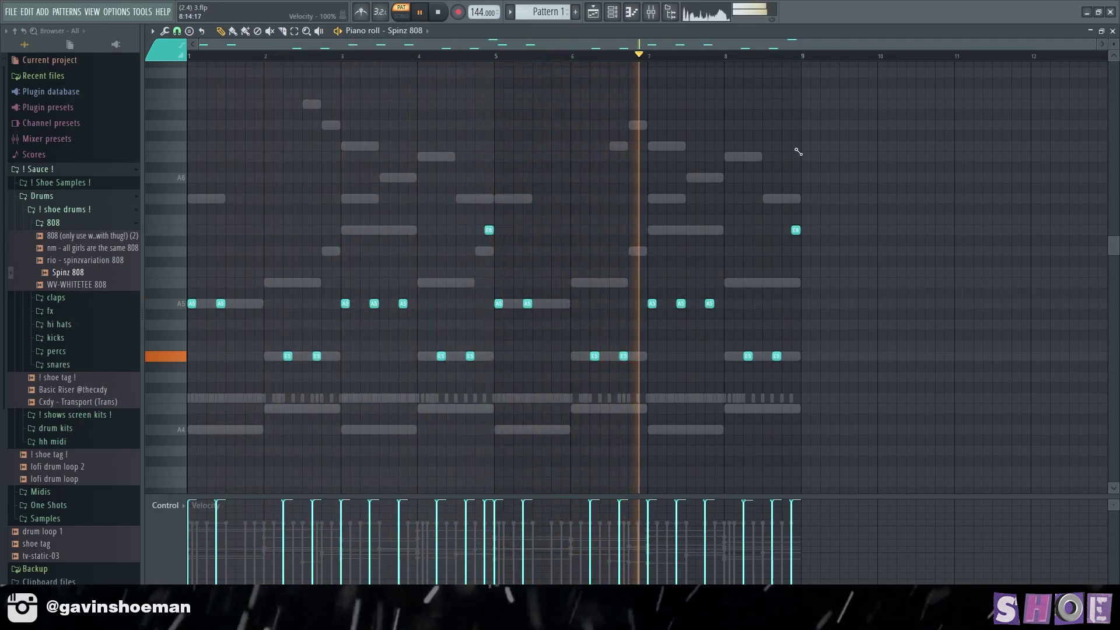
Step: Set the Spinz 808 volume to about 59% and chop a short E5 note on step 13 of bar 8 with the default arpeggiator
left_click(1113, 32)
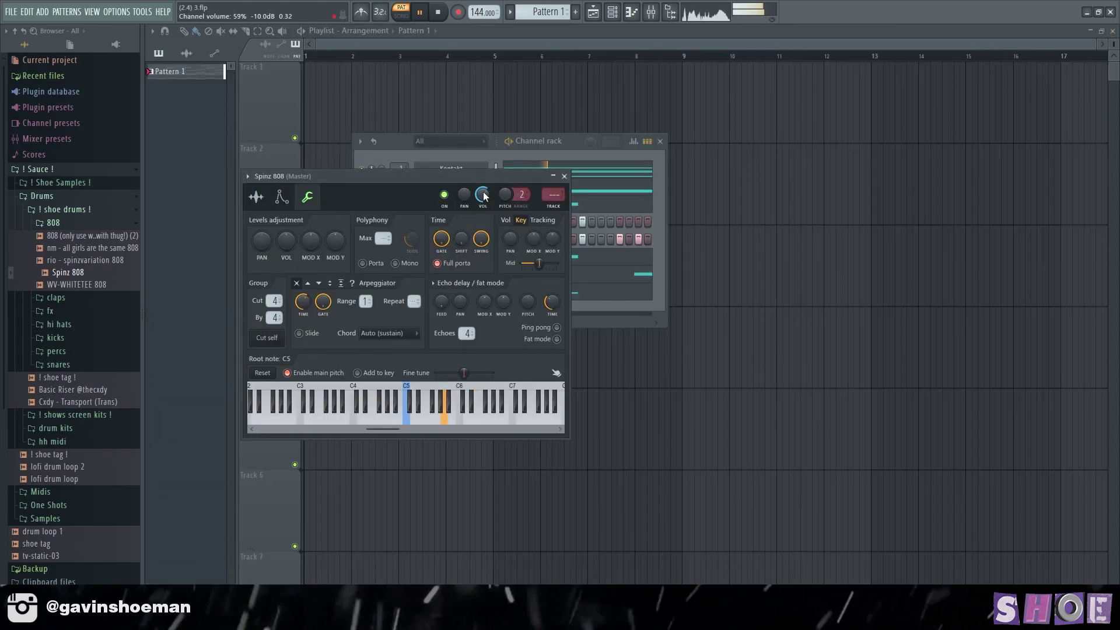
left_click(564, 177)
left_click(549, 295)
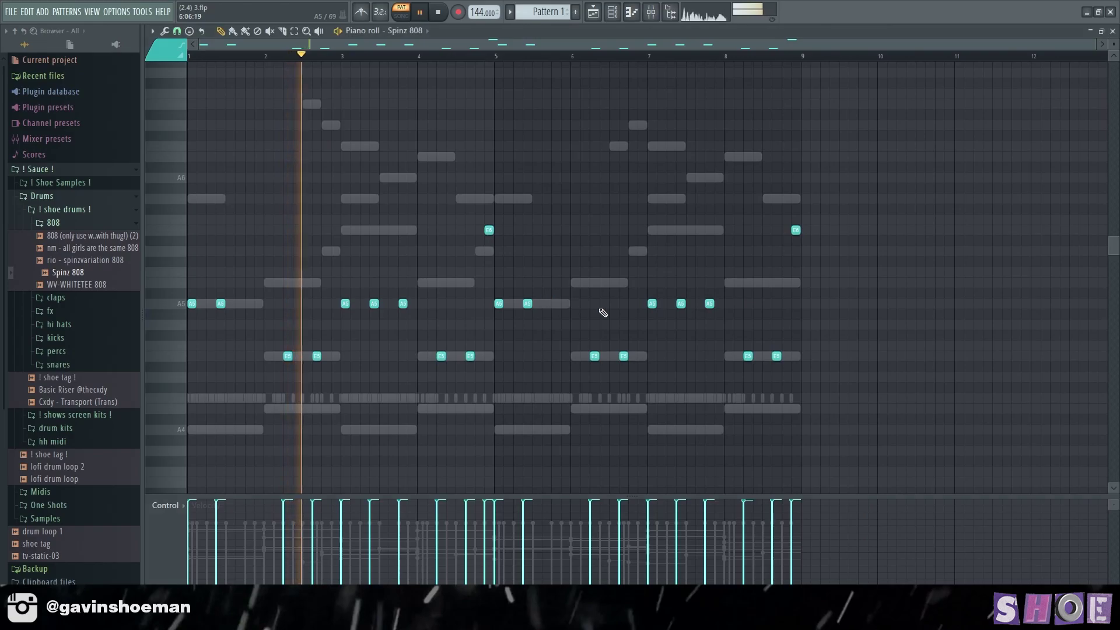
left_click_drag(790, 351, 795, 372, "ctrl")
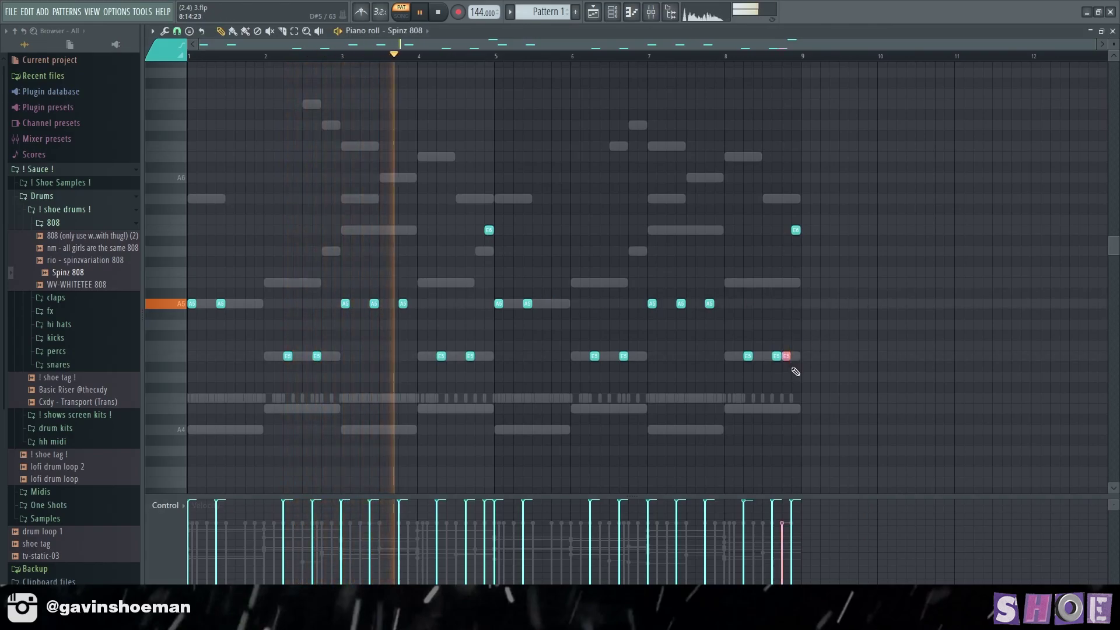
key("alt+a")
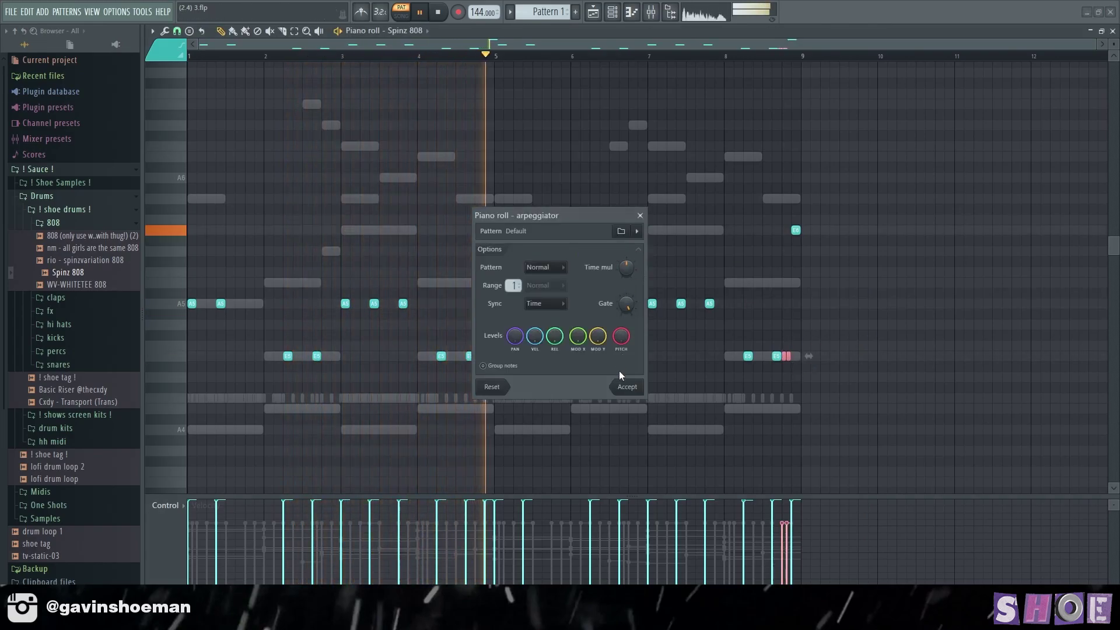
left_click(627, 386)
left_click(1113, 31)
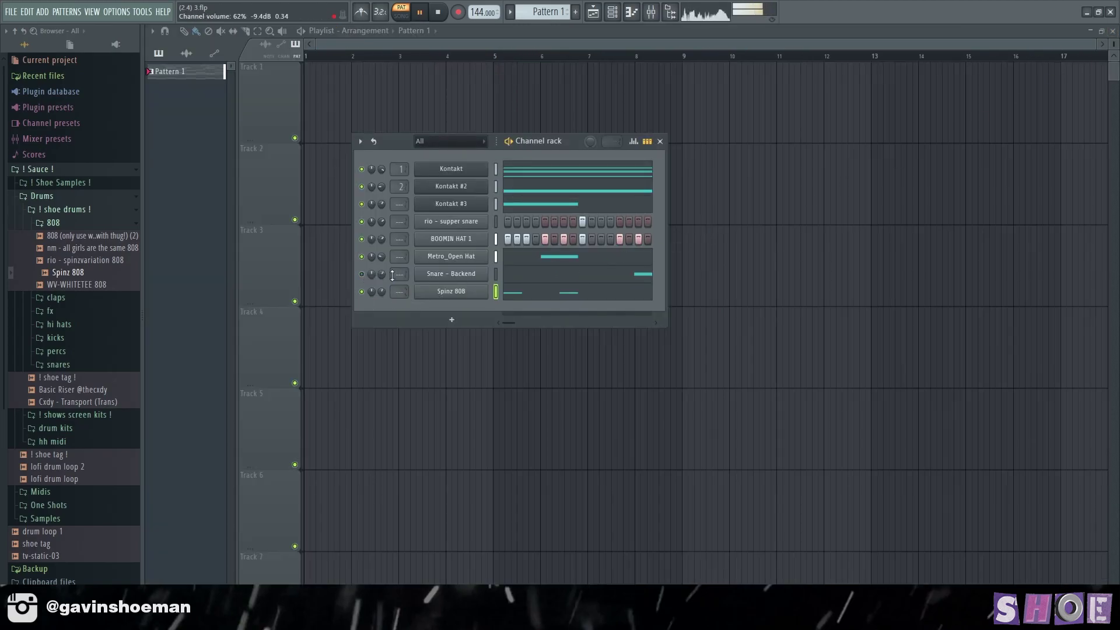
Step: Draw an A5 note for the Renegade guitar in Kontakt #4 from the start of bar 1, lasting one and a half bars
left_click_drag(577, 144, 595, 143)
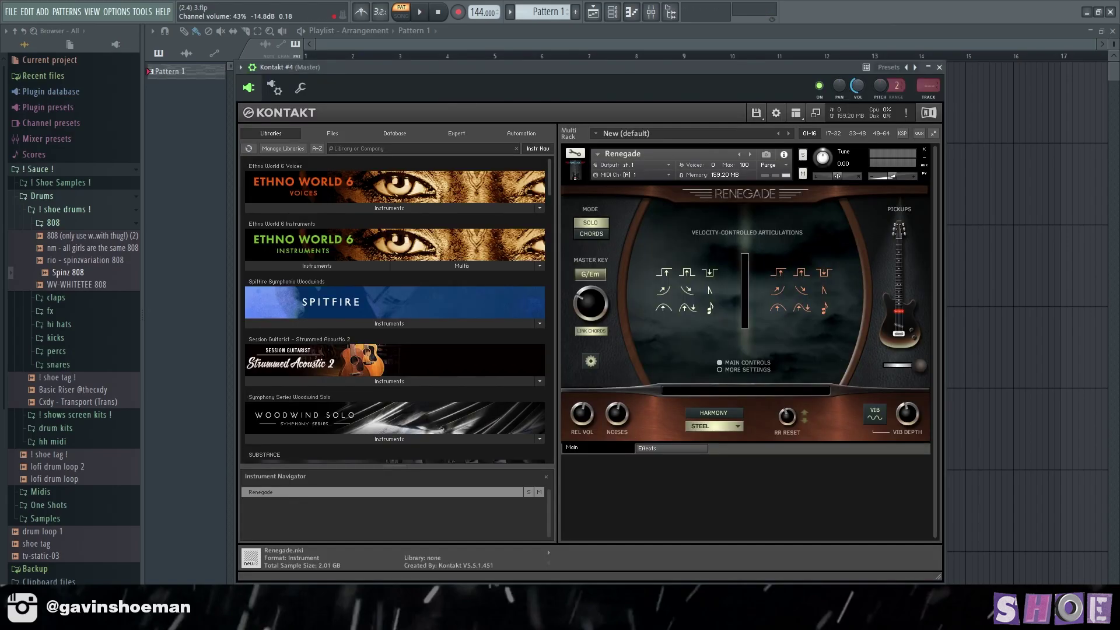
left_click(939, 68)
left_click(632, 11)
scroll(442, 190, "down", 1)
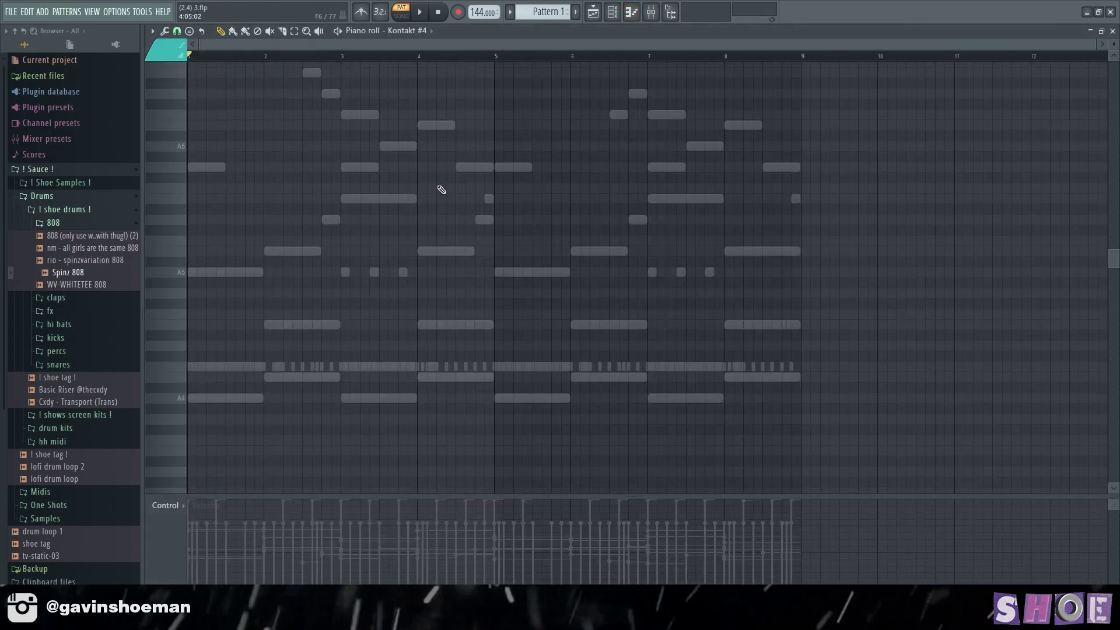
key("space")
left_click_drag(195, 273, 260, 284)
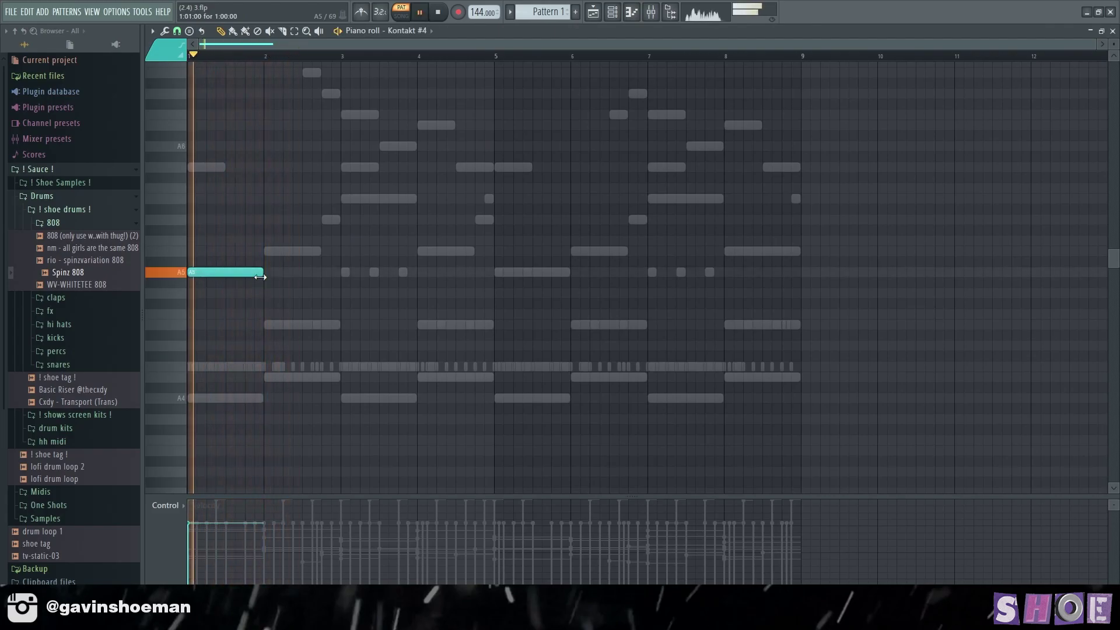
scroll(280, 288, "down", 3)
key("space")
key("space")
left_click_drag(253, 211, 303, 210)
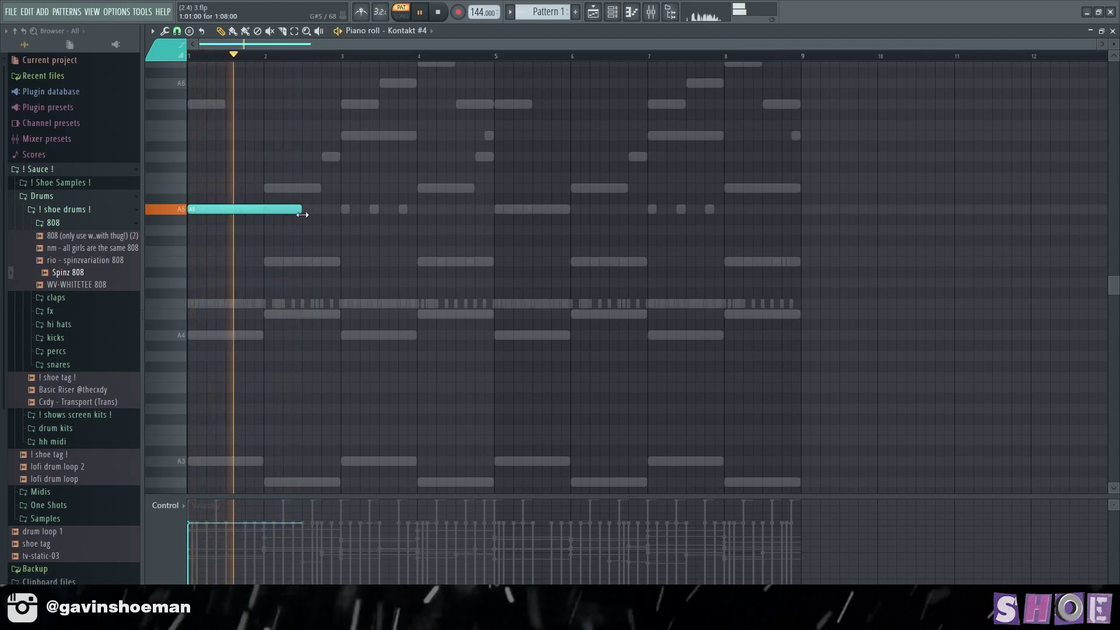
key("space")
Step: Add one-beat G5 and F5 notes on beats 3 and 4 of bar 2, followed by an E5 note starting bar 3
left_click(304, 230)
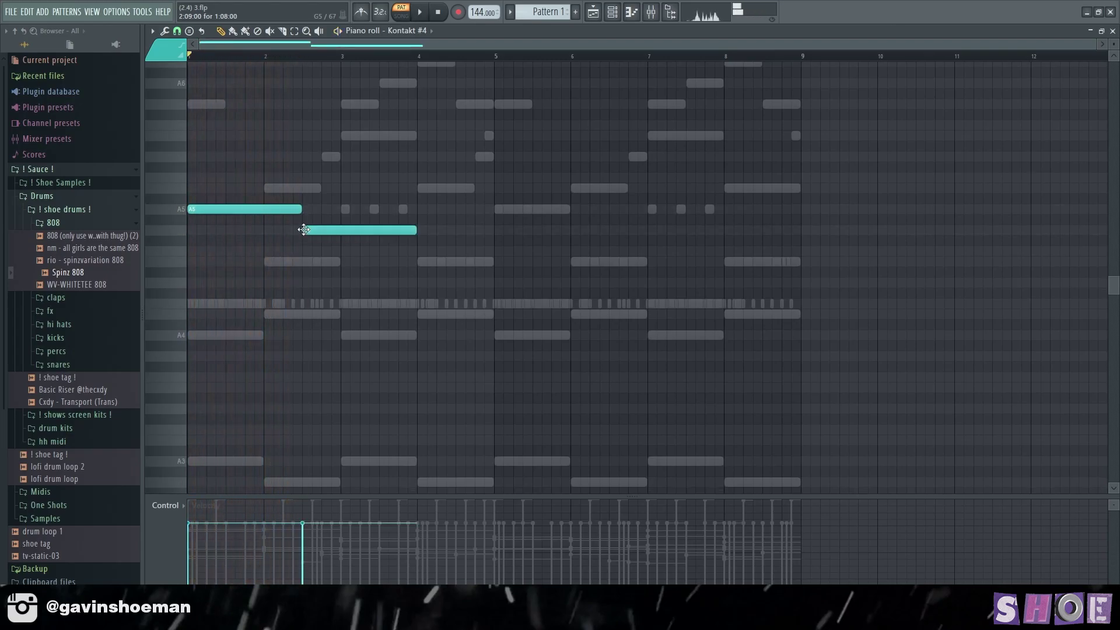
left_click(322, 252)
left_click(343, 262)
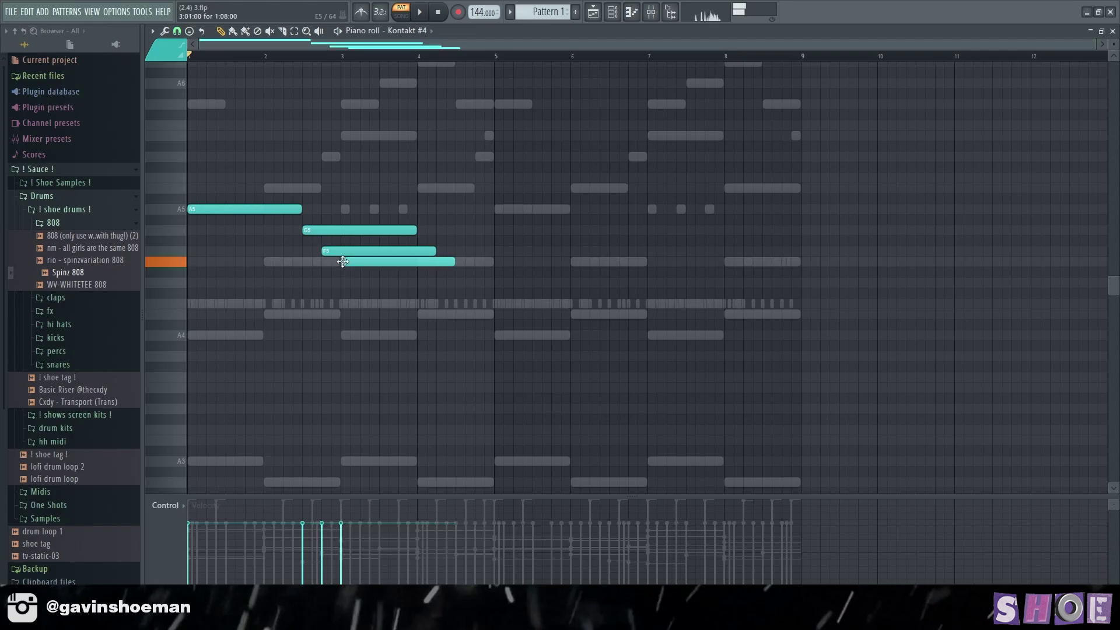
left_click_drag(380, 205, 439, 255)
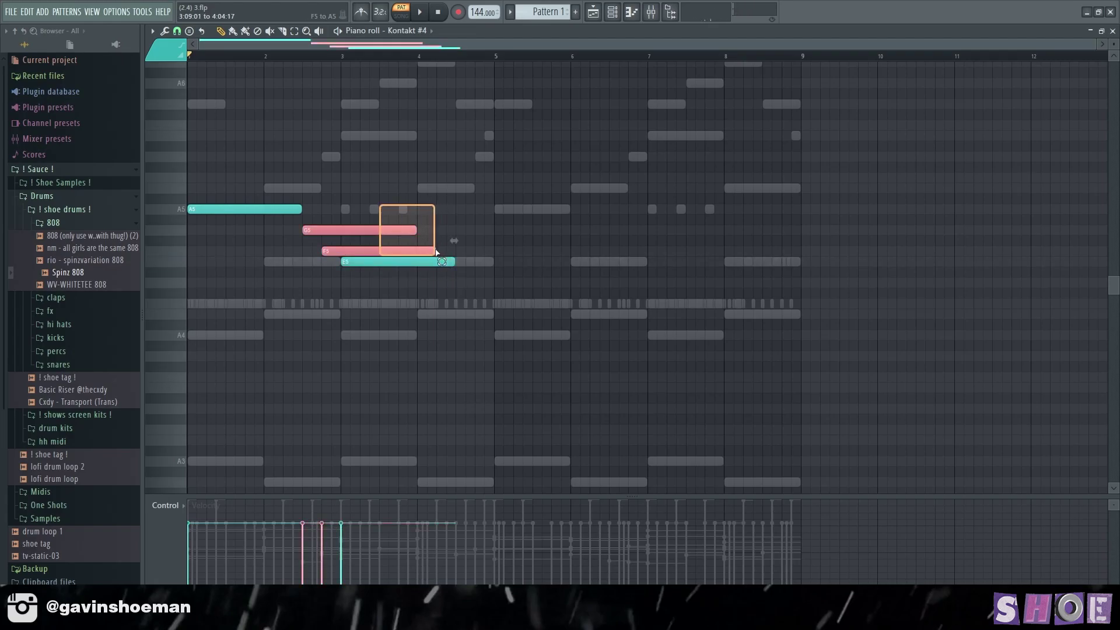
key("space")
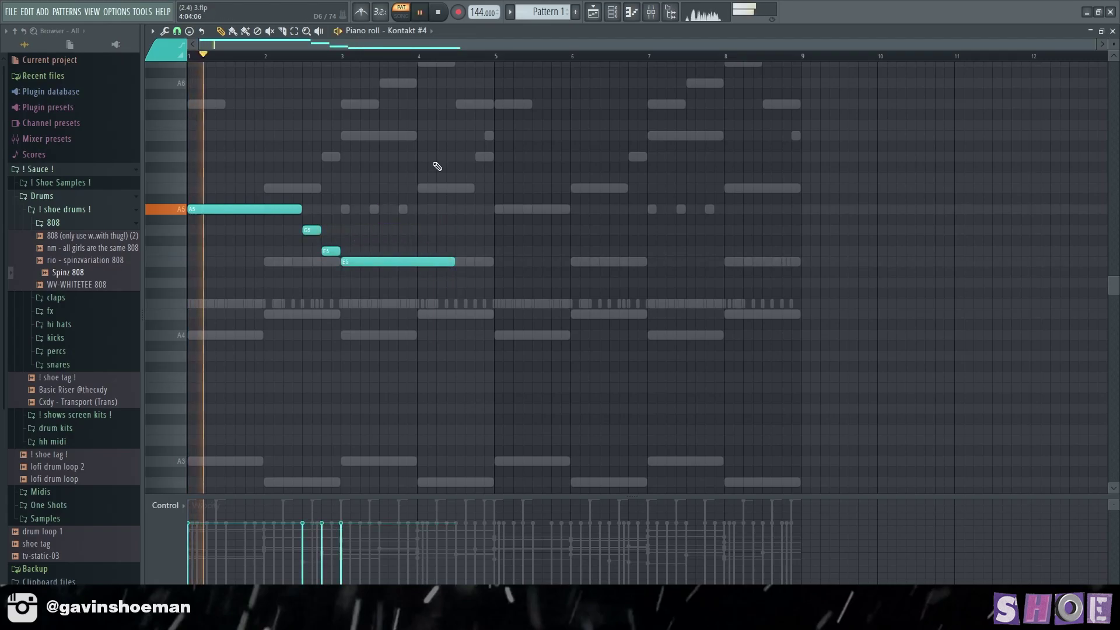
Step: Extend the E5 note to two full bars and repeat the four-bar guitar phrase into bars 5 to 8
left_click_drag(454, 262, 491, 267)
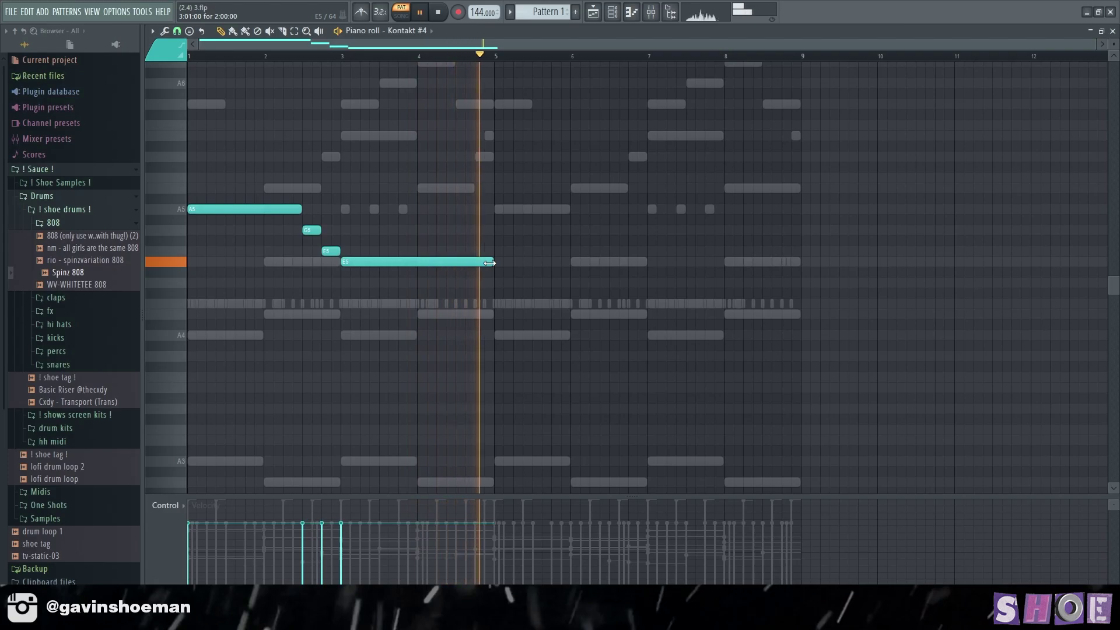
key("space")
key("ctrl+b")
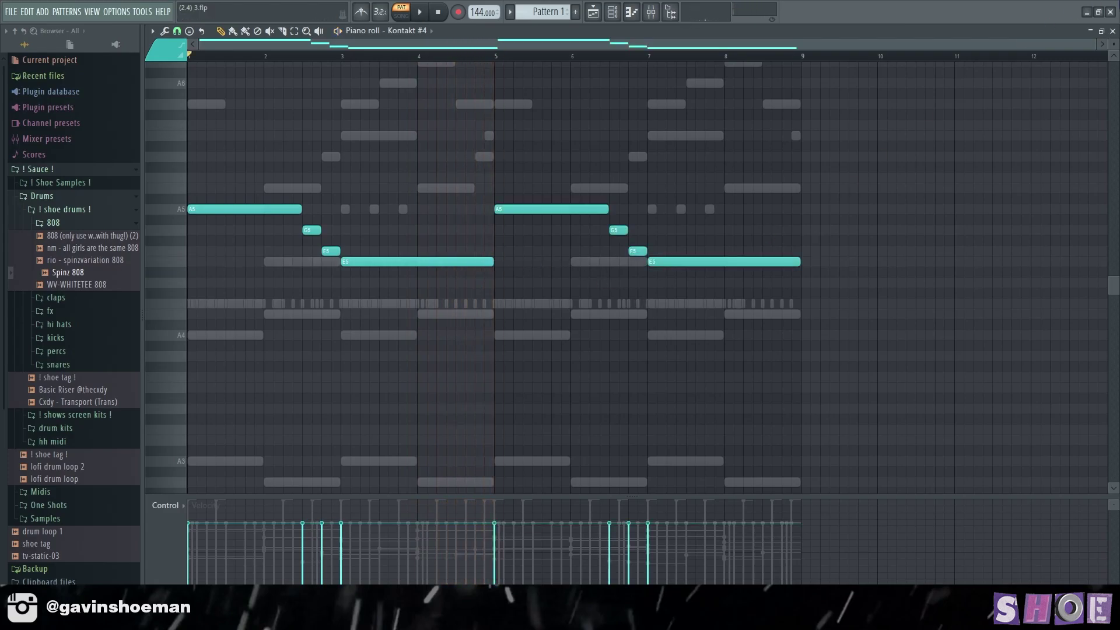
left_click(1112, 31)
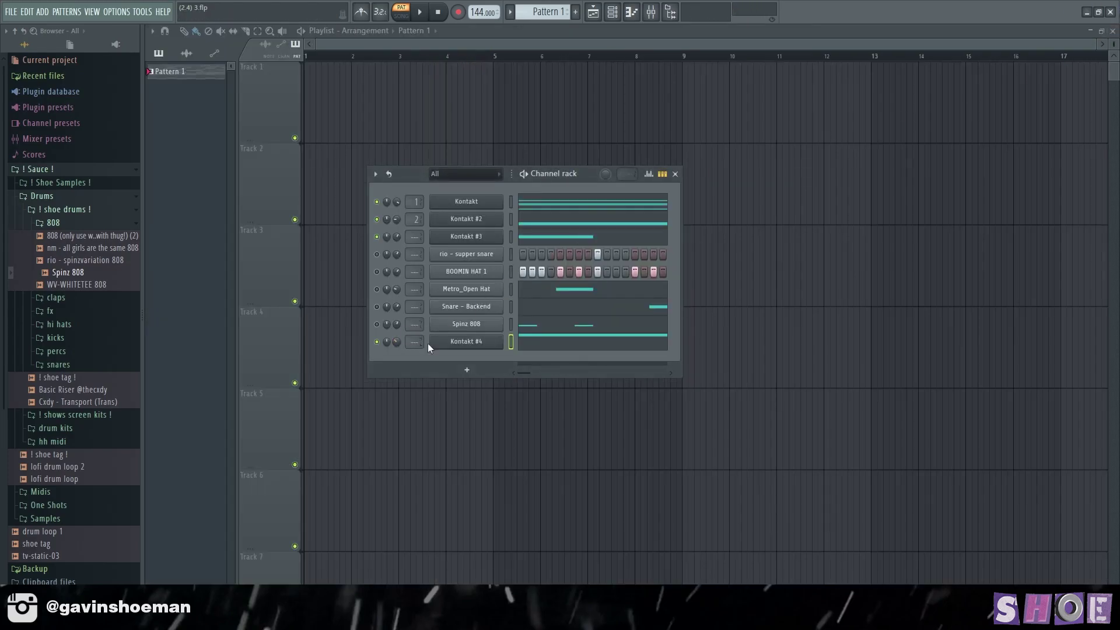
Step: Route Kontakt #4 to mixer track 3 and load Fruity Parametric EQ 2 in effect slot 10
left_click(452, 343)
left_click(928, 100)
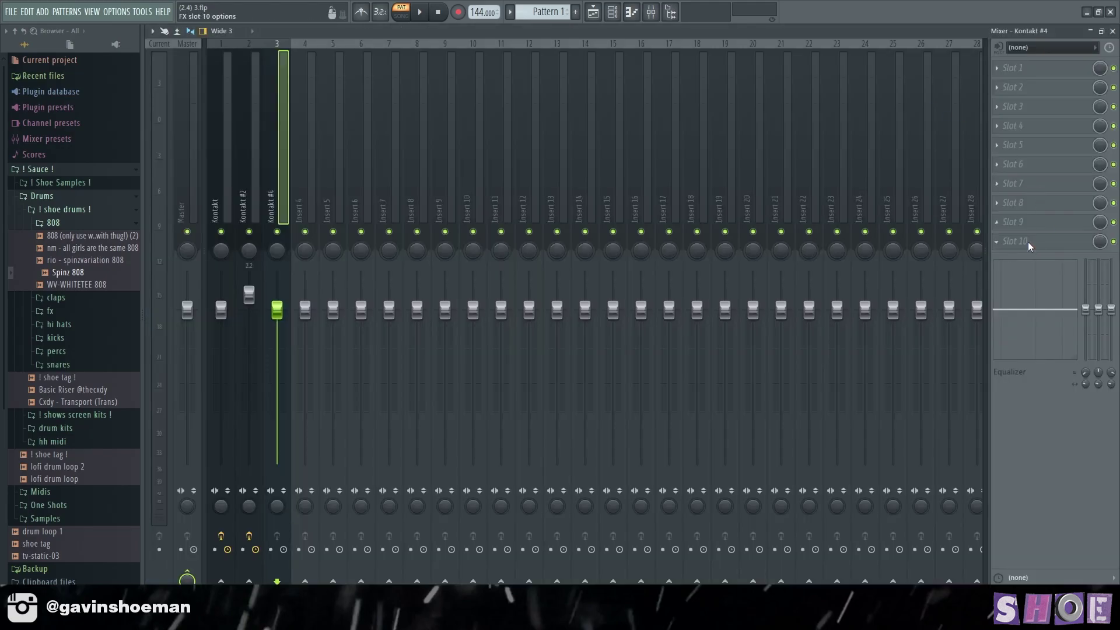
left_click(1015, 241)
left_click(938, 18)
Step: Cut the guitar's highs during playback by pulling the EQ's band 7 high shelf down to the bottom
key("space")
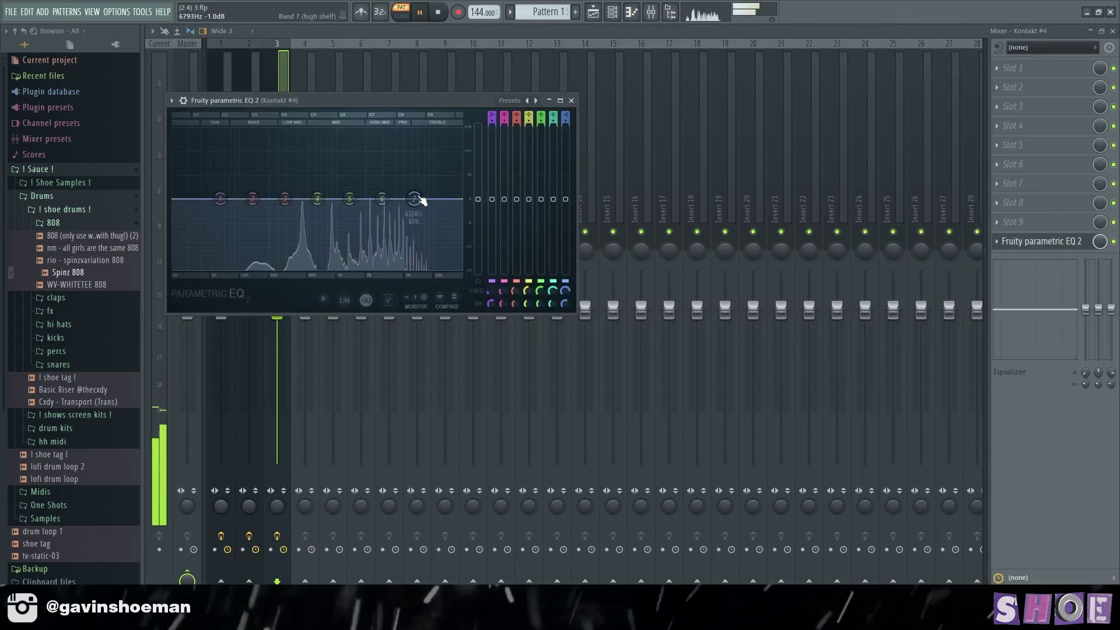
left_click_drag(426, 195, 400, 274)
left_click(571, 101)
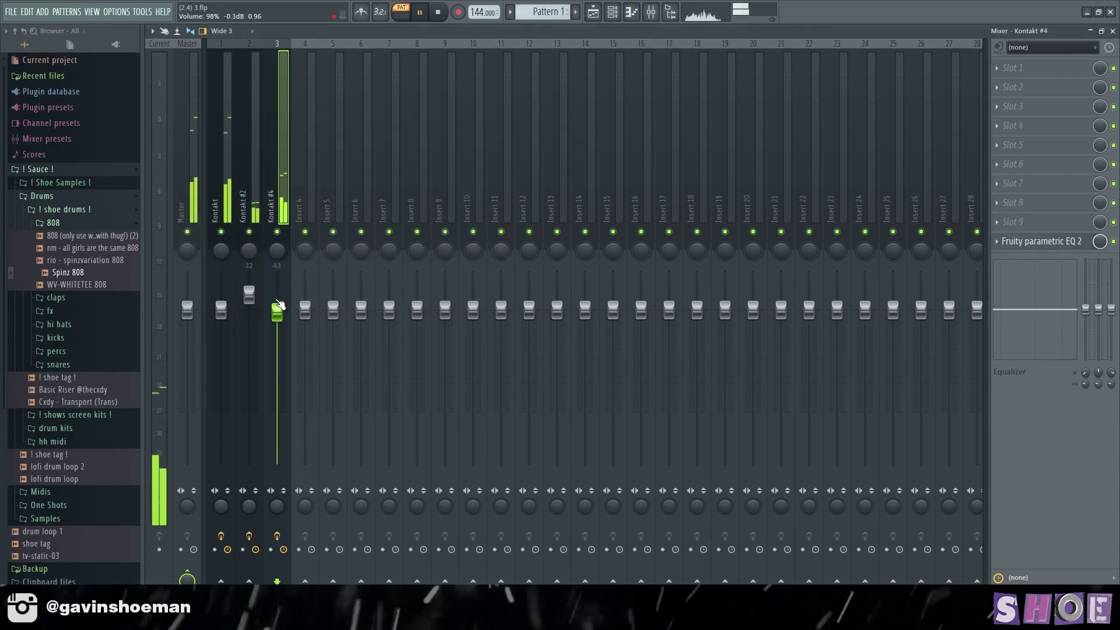
Step: Load Fruity Reeverb 2 in effect slot 1 of the Kontakt #4 mixer track
left_click(1027, 69)
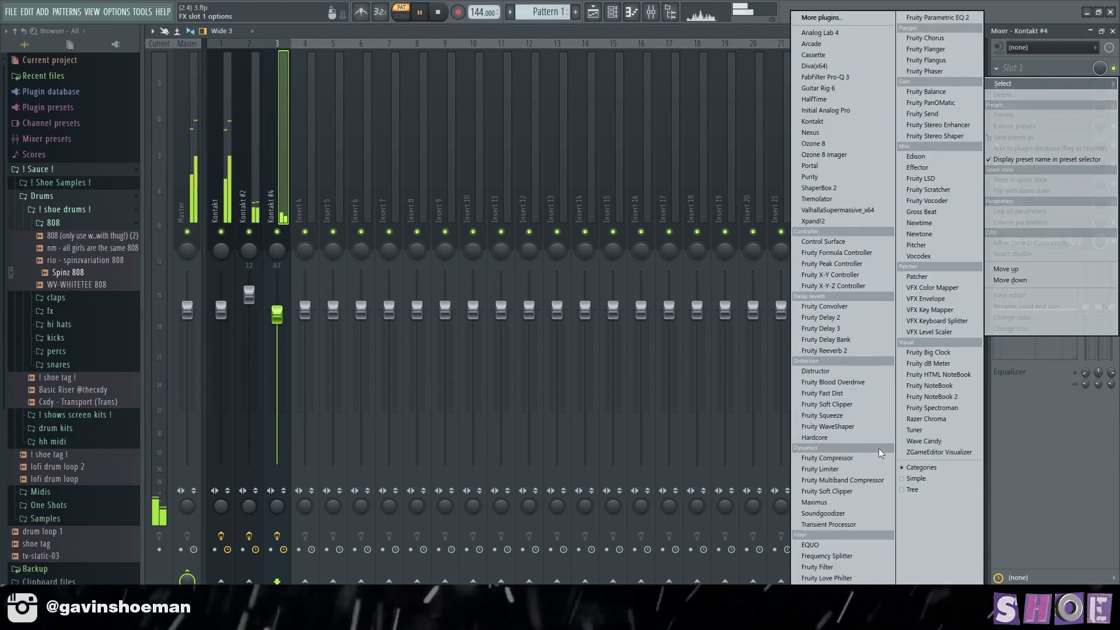
left_click(857, 342)
left_click(1002, 69)
mouse_move(997, 85)
left_click(868, 351)
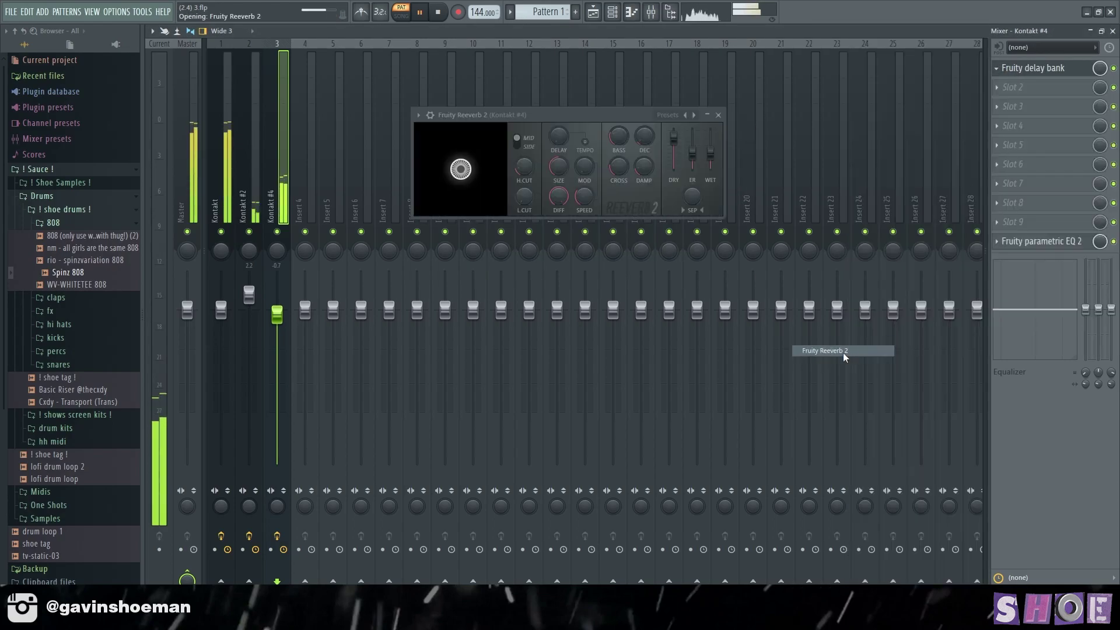
left_click_drag(635, 121, 594, 140)
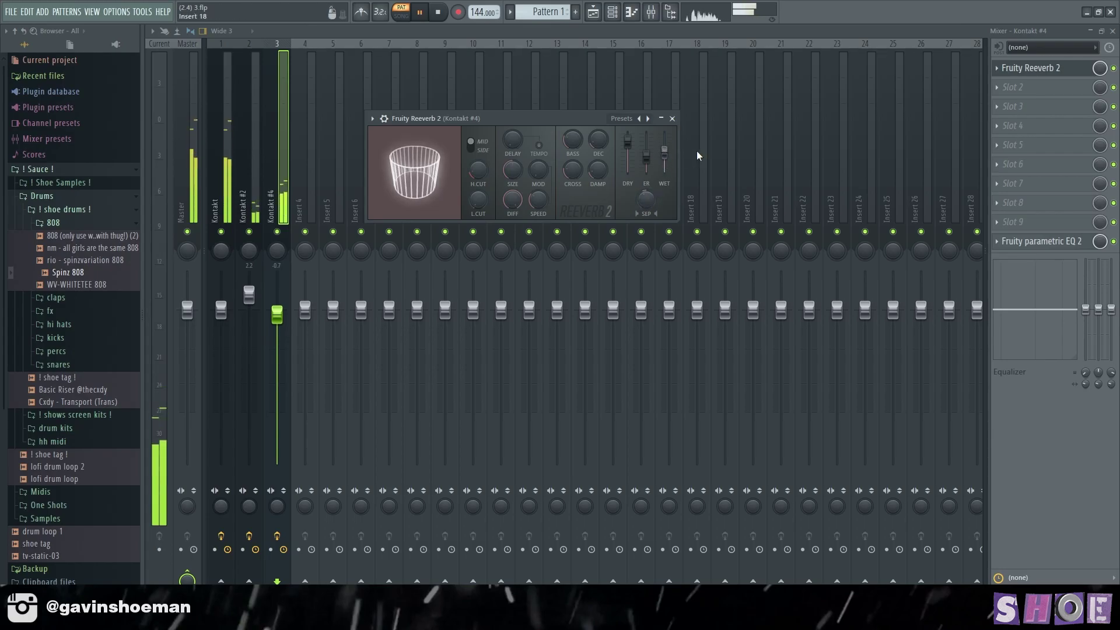
Step: Close Fruity Reeverb 2 and repeat the four Kontakt audio clips in eight-bar blocks through bar 48 of the playlist
left_click(672, 118)
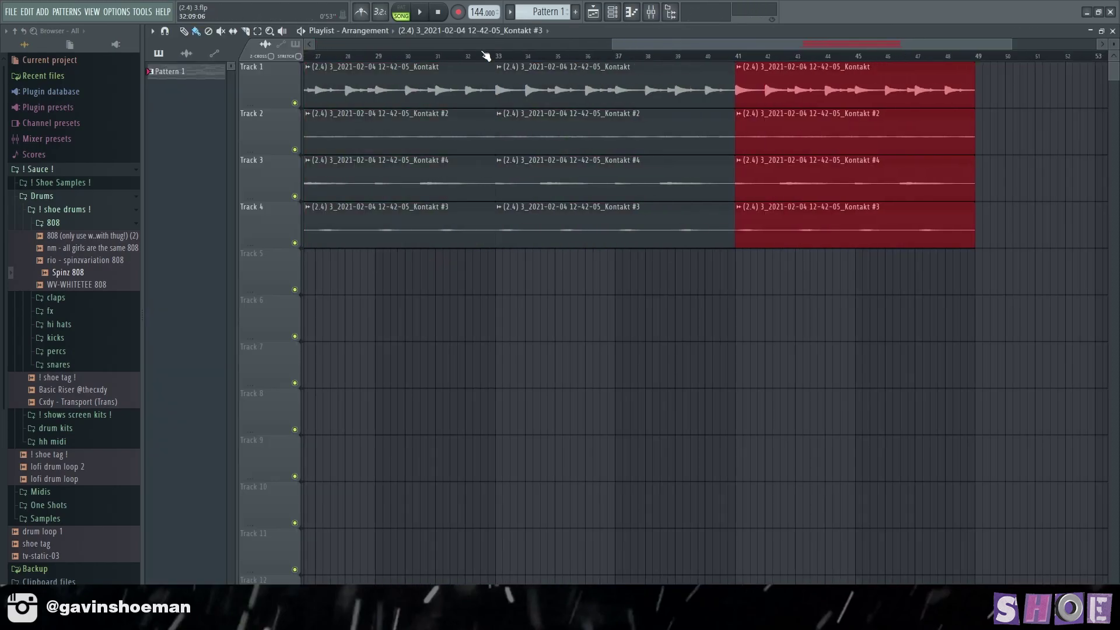
key("ctrl+b")
Step: Thin out bars 1 to 8 during playback by removing the Kontakt #2 and Kontakt #4 clips, keeping Kontakt and Kontakt #3
right_click(362, 145)
right_click(363, 175)
key("space")
right_click(362, 218)
left_click(362, 174)
left_click(446, 219)
left_click(358, 221)
right_click(360, 175)
key("space")
key("space")
Step: Delete the Kontakt #4 and Kontakt #3 clips from bars 9 to 16 and the Kontakt #2 and Kontakt #3 clips from bars 25 to 32
right_click(475, 170)
right_click(645, 137)
right_click(648, 221)
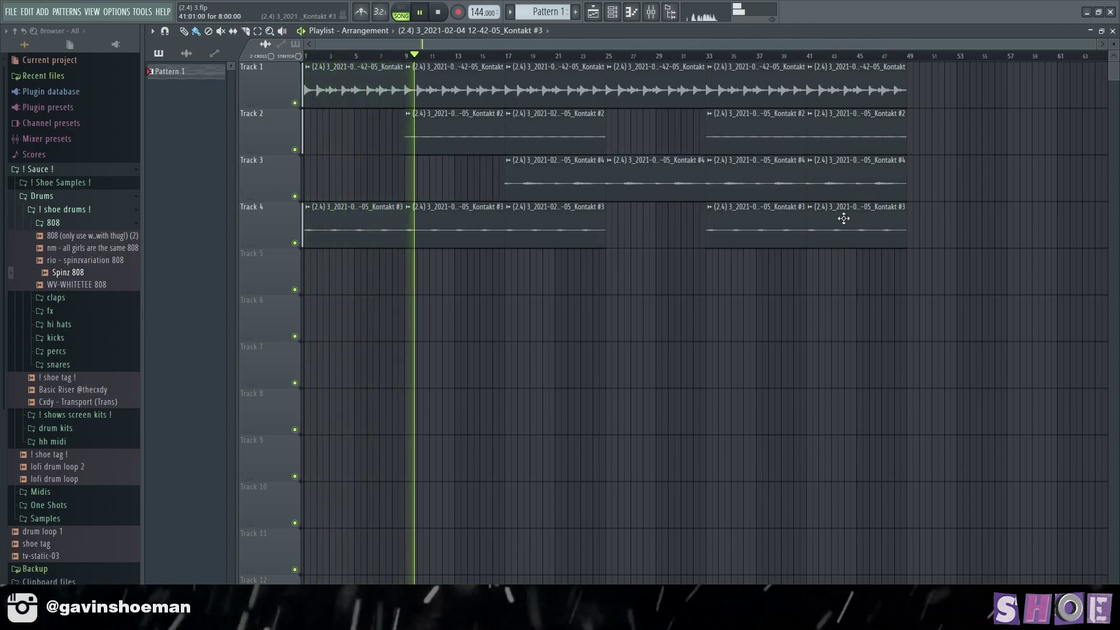
right_click(455, 220)
Step: Limit all custom rack kick notes in Pattern 10 to the single key C5 with the piano roll's limiter/transposer
double_click(485, 135)
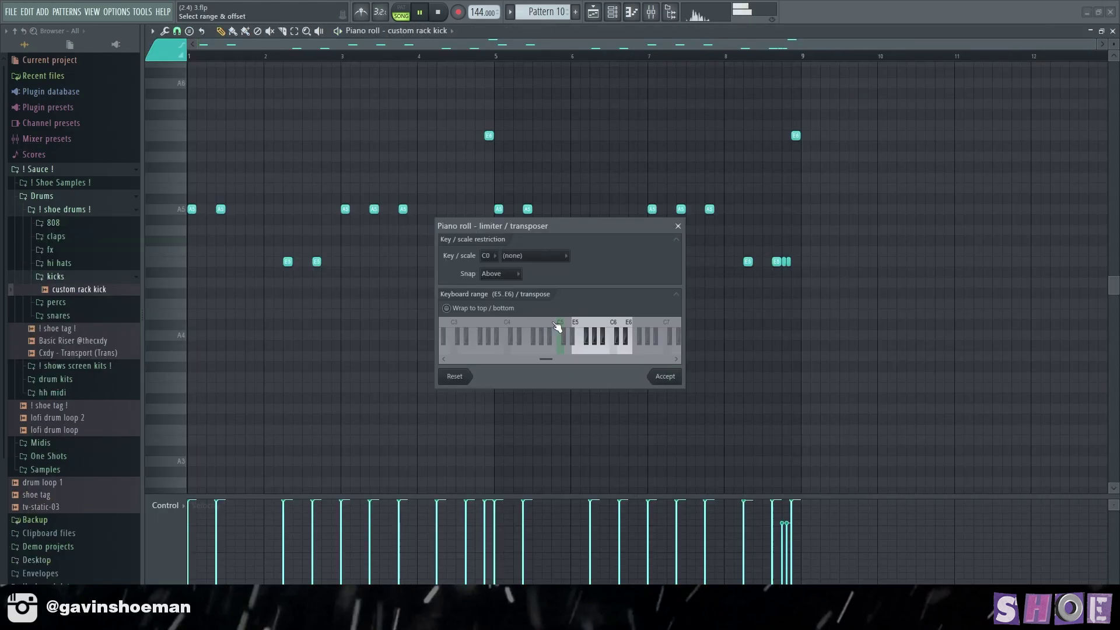
left_click_drag(558, 333, 568, 330)
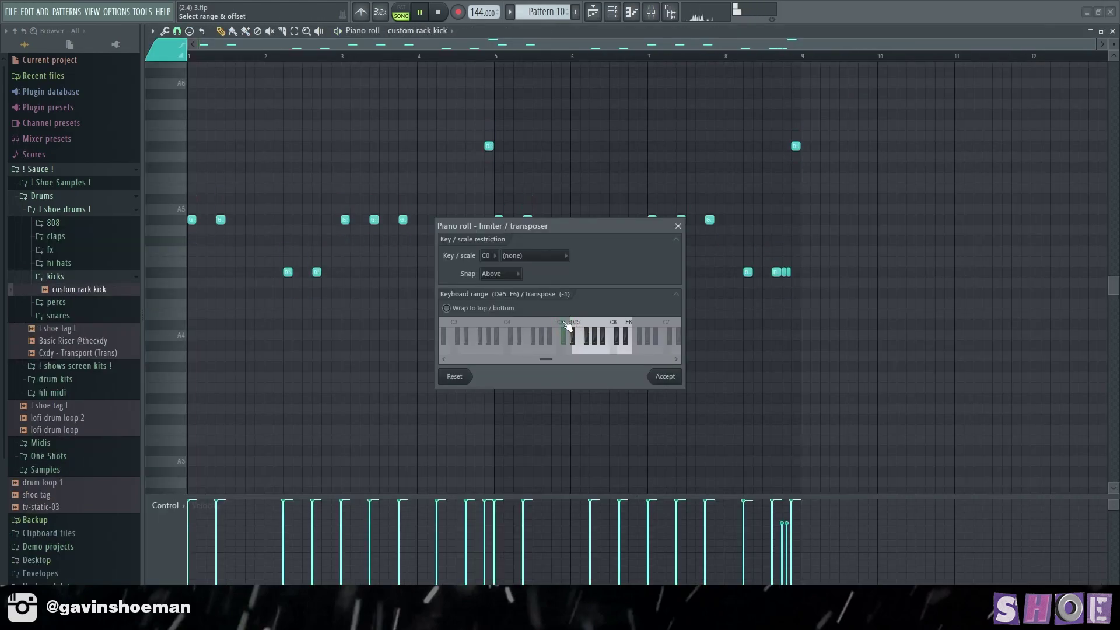
left_click_drag(567, 328, 563, 325)
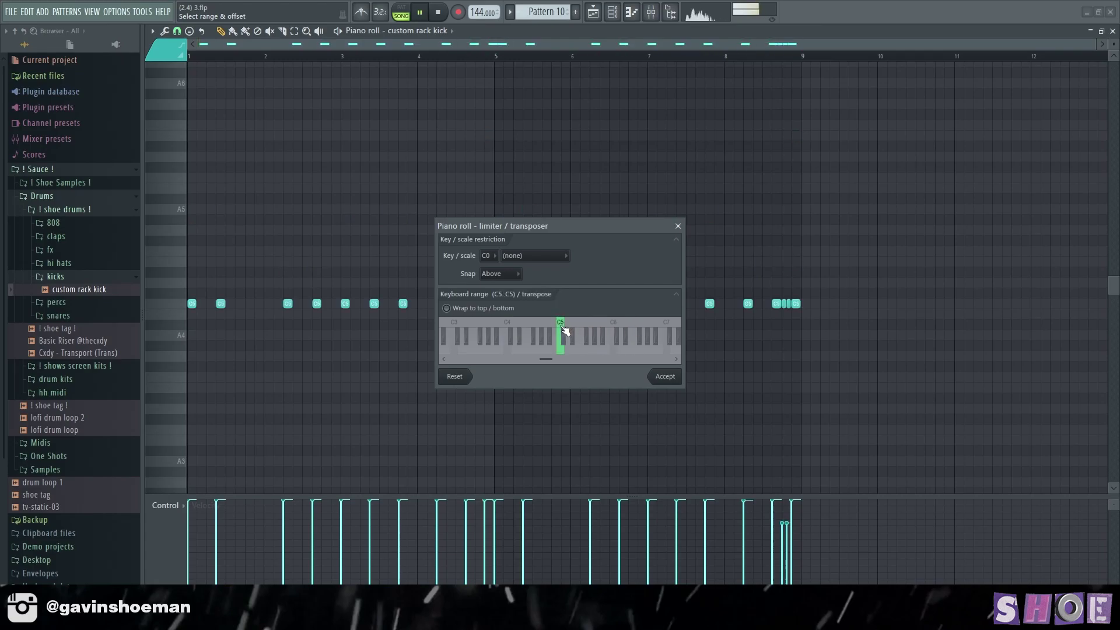
left_click(665, 377)
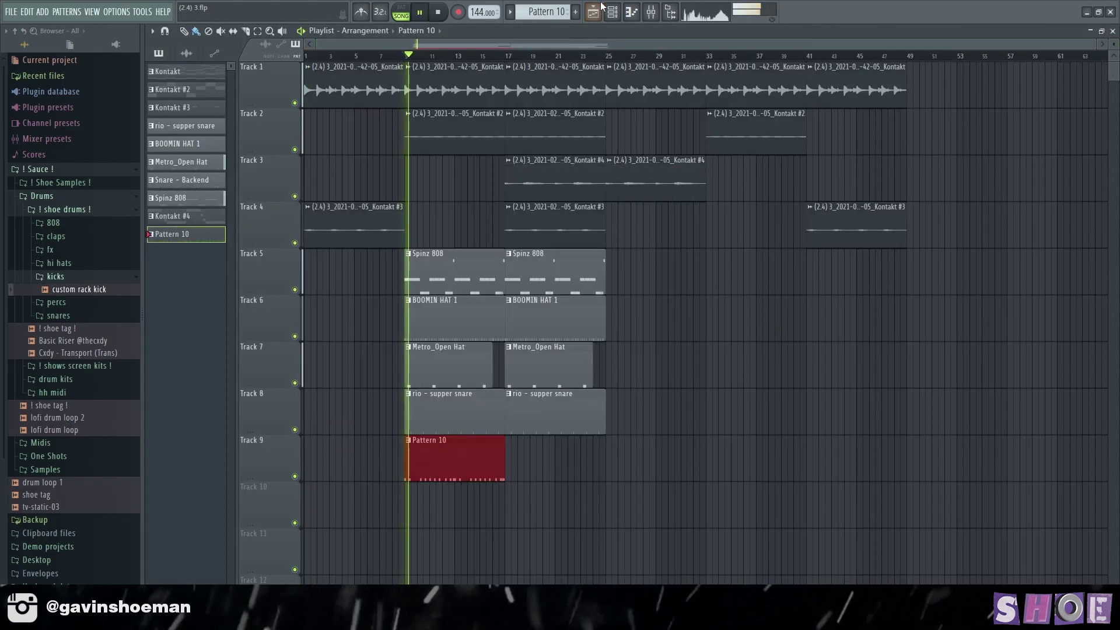
Step: Lower the custom rack kick channel volume to 53%
left_click(632, 12)
left_click(614, 12)
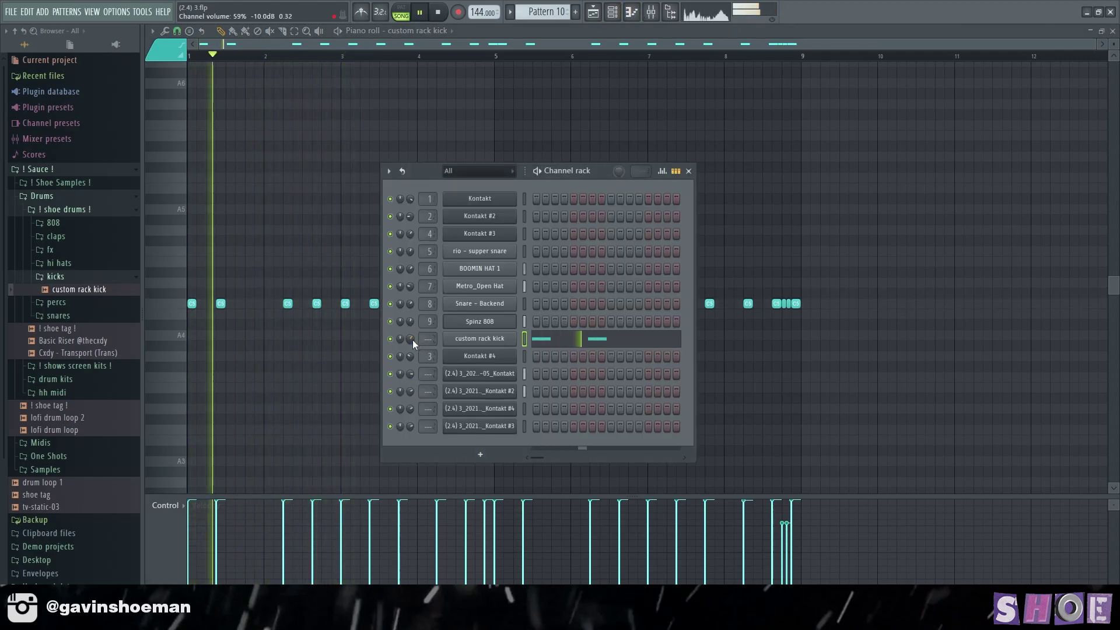
scroll(412, 339, "down", 3)
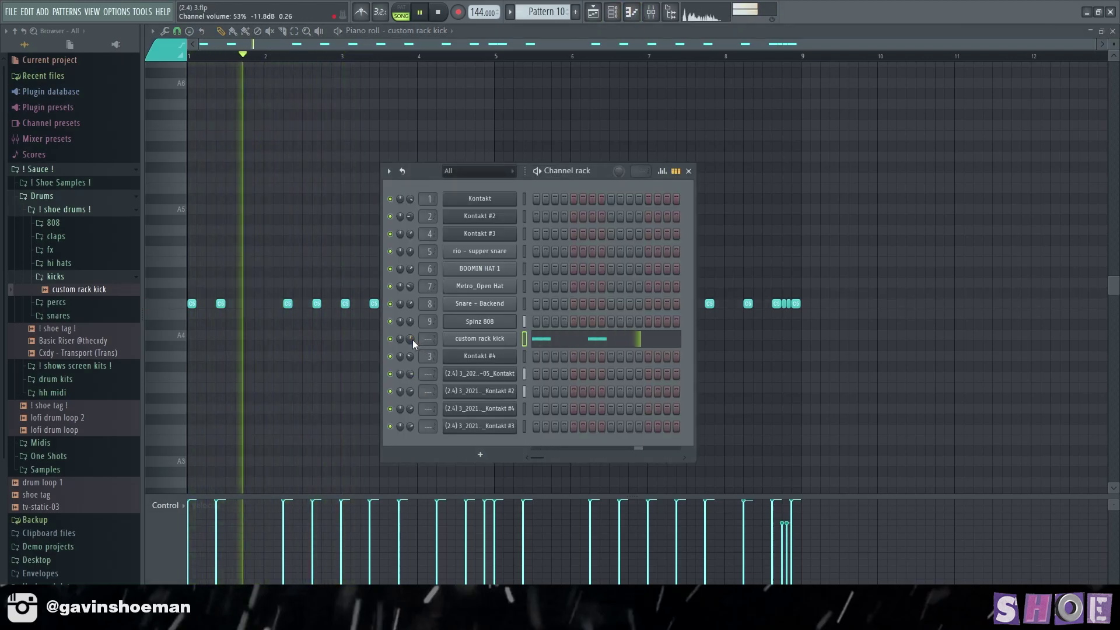
key("F6")
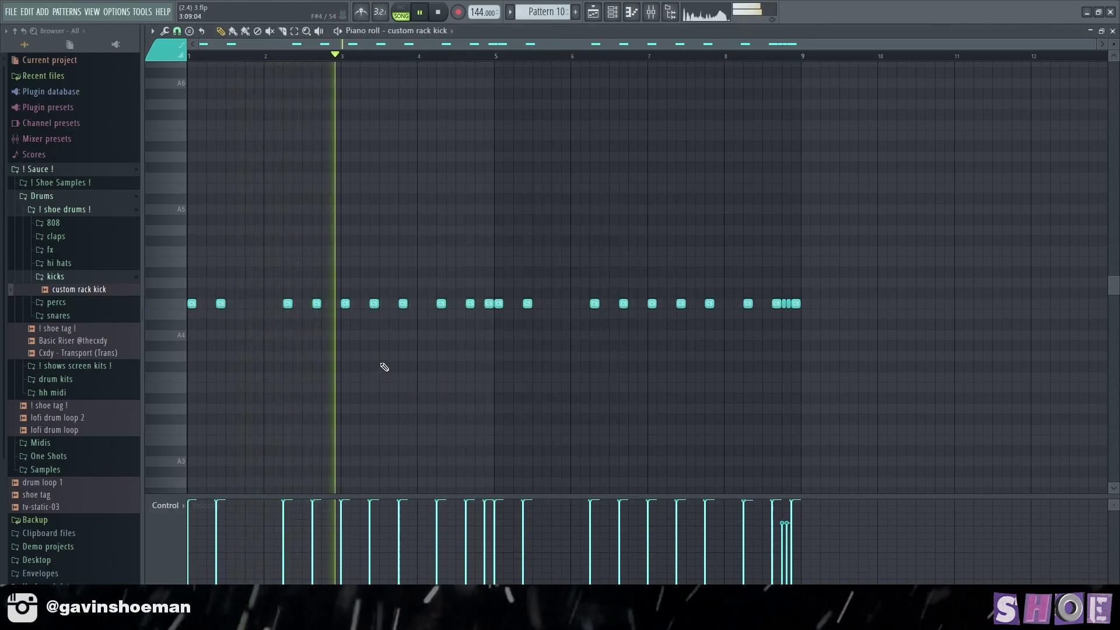
Step: Delete the surplus kick notes at the ends of bars 3, 4 and 7 and the bar 8 roll, keeping one kick at bar 8's end
right_click(403, 303)
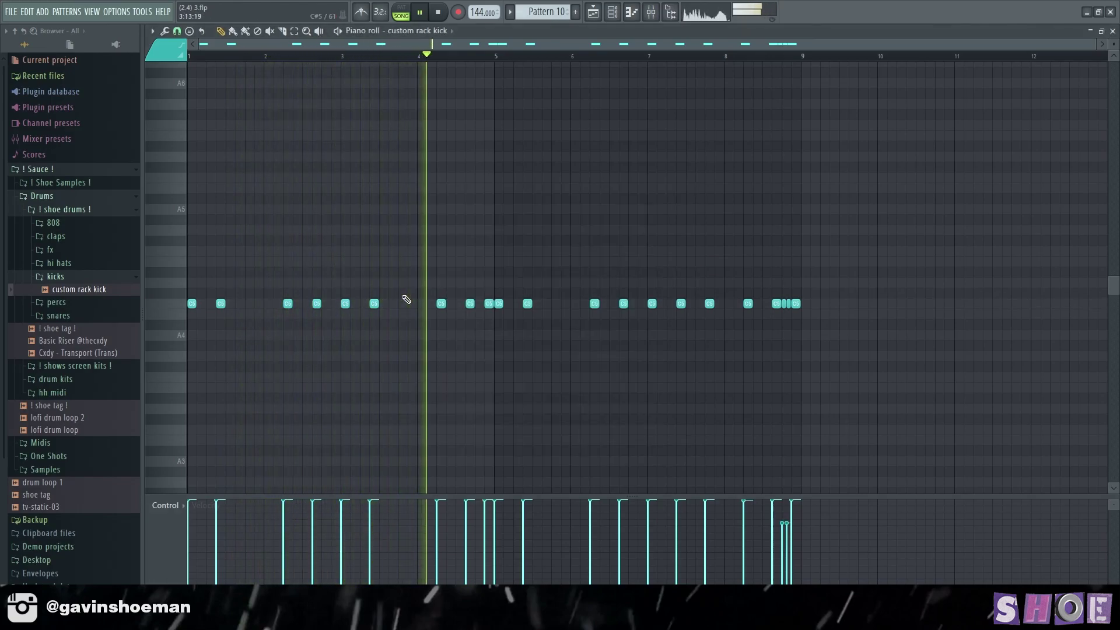
right_click(489, 304)
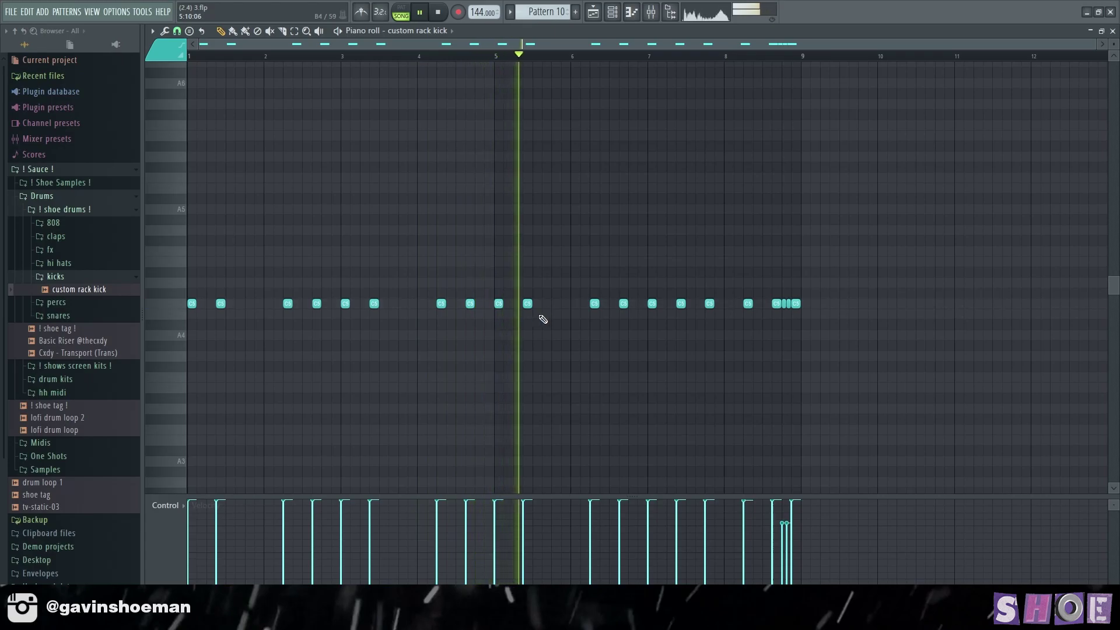
right_click(711, 303)
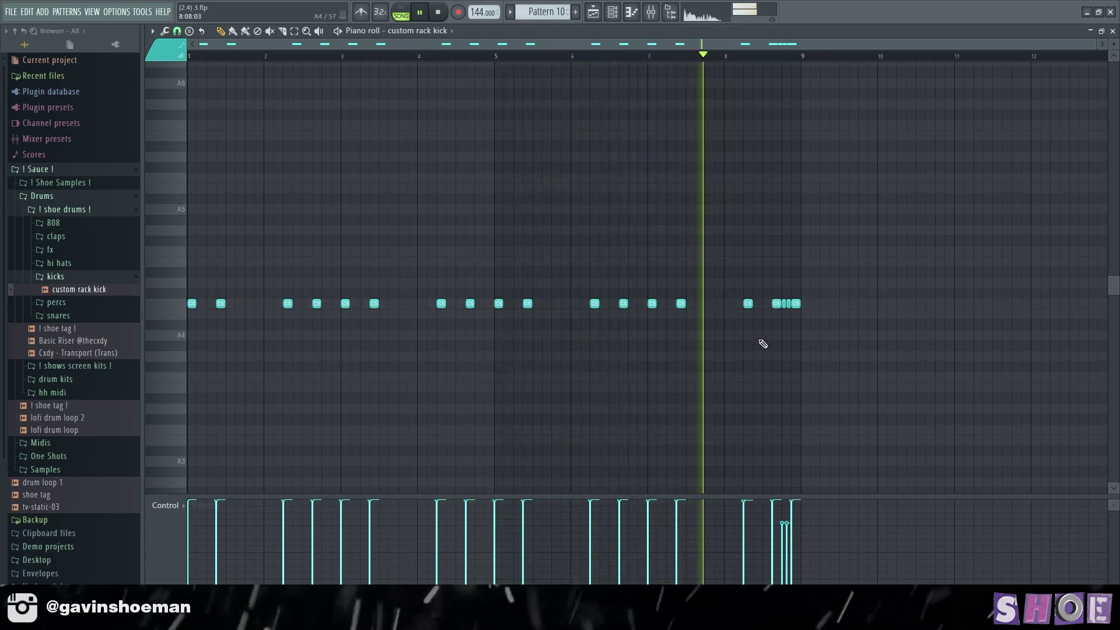
right_click(789, 305)
right_click(785, 304)
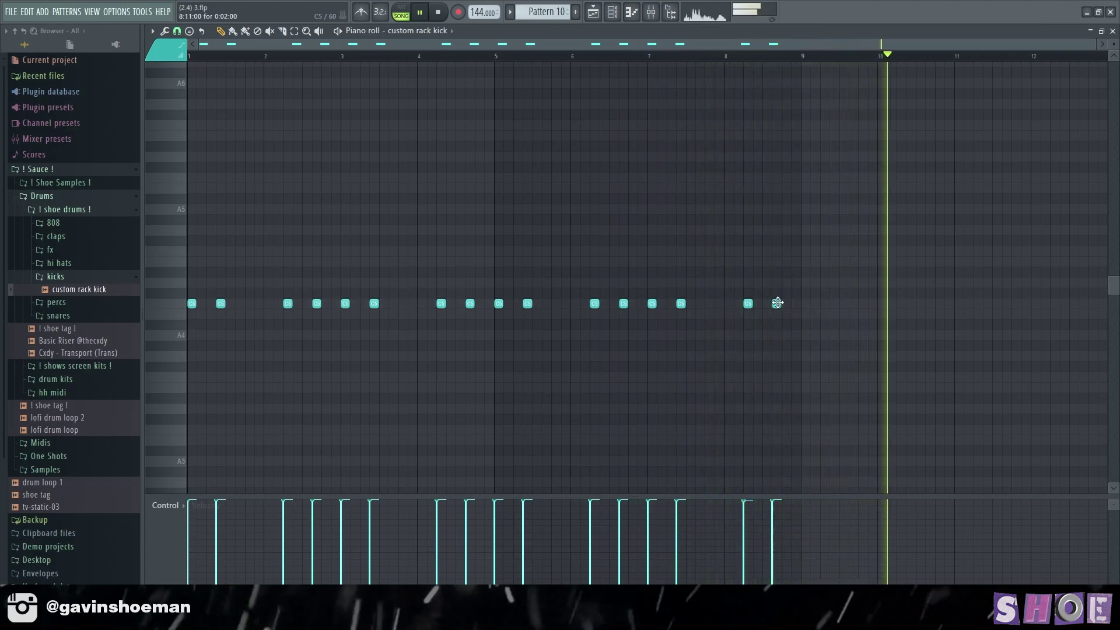
left_click(796, 304)
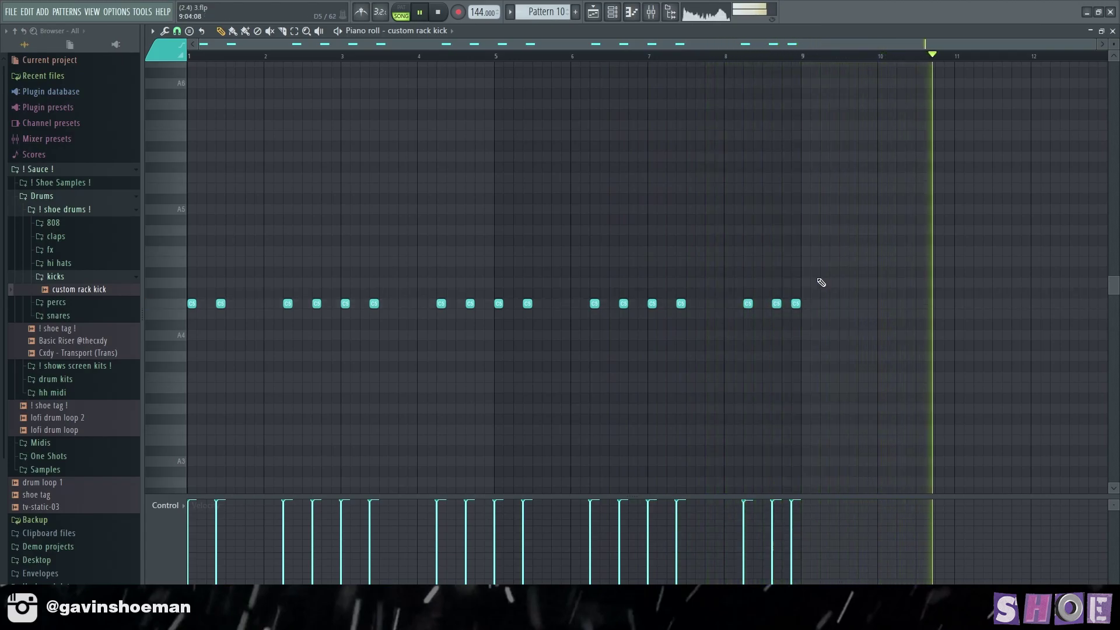
left_click(1113, 31)
Step: Move the Pattern 10 kick clip to bar 17 on track 5 and shift the 808, hat and snare clips down to tracks 6 to 9
key("F6")
left_click_drag(476, 464, 575, 465)
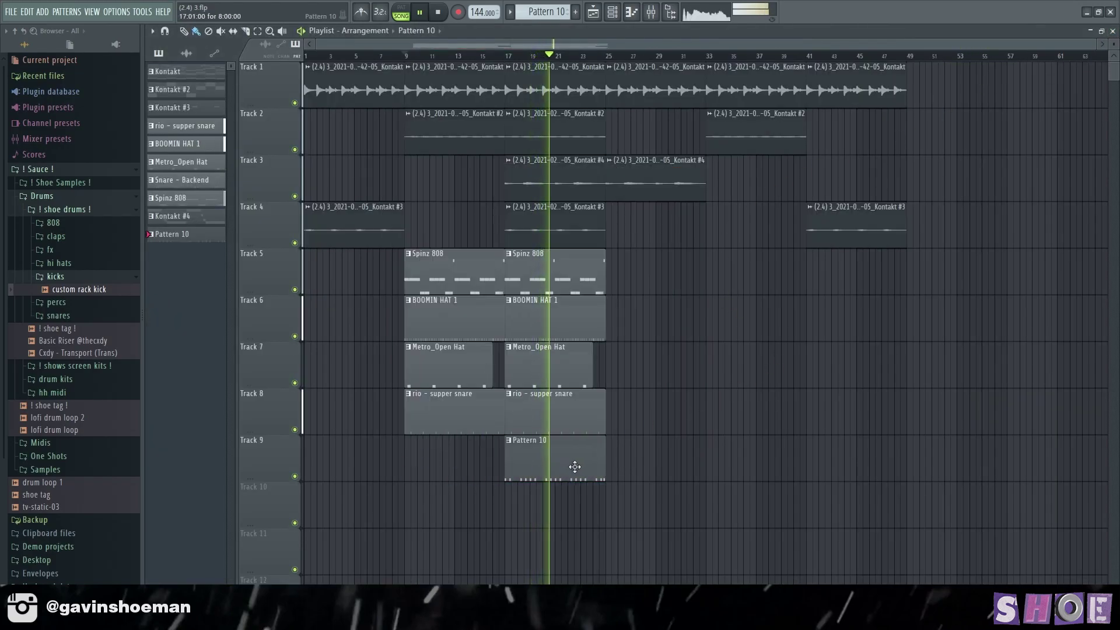
left_click_drag(555, 263, 457, 476)
left_click_drag(559, 453, 481, 460)
left_click(670, 470)
left_click_drag(454, 465, 448, 465)
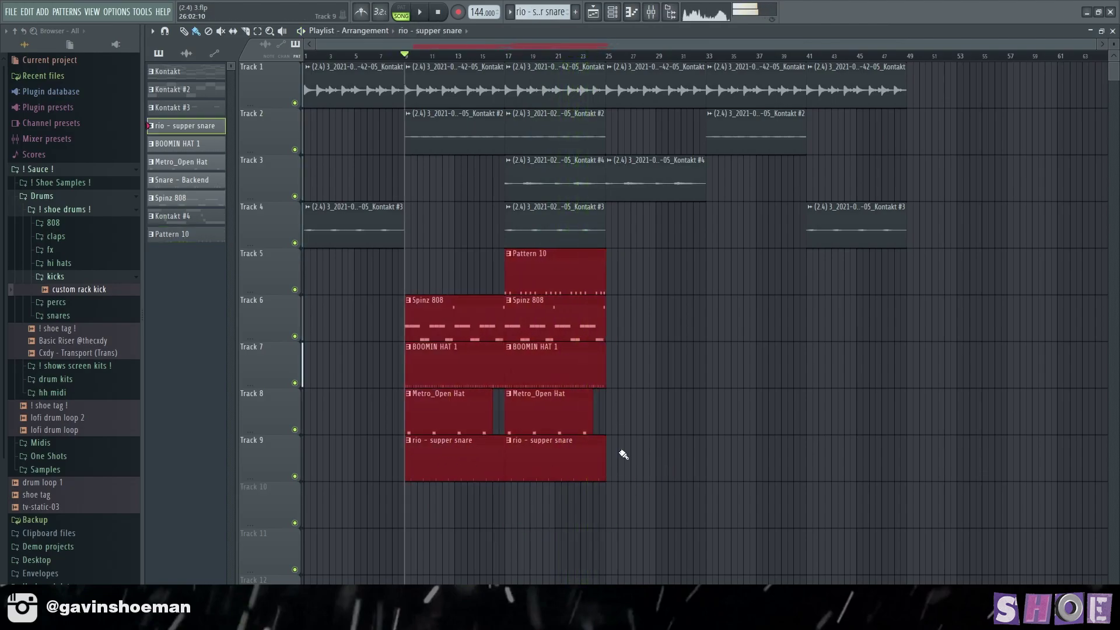
right_click(659, 385)
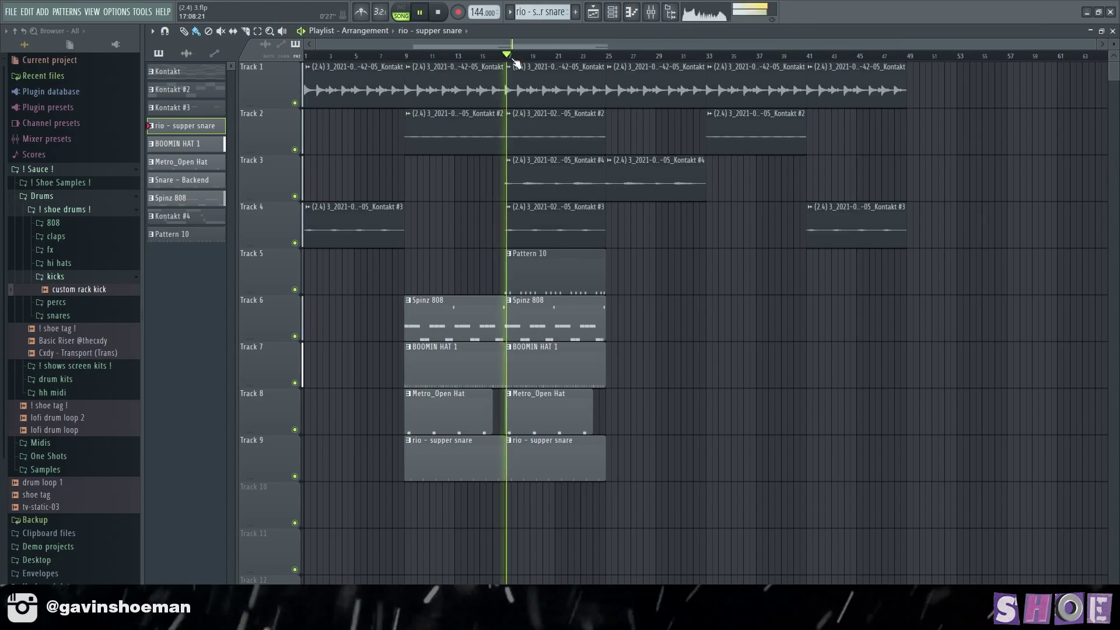
Step: Route the custom rack kick channel to mixer track 10
left_click(609, 13)
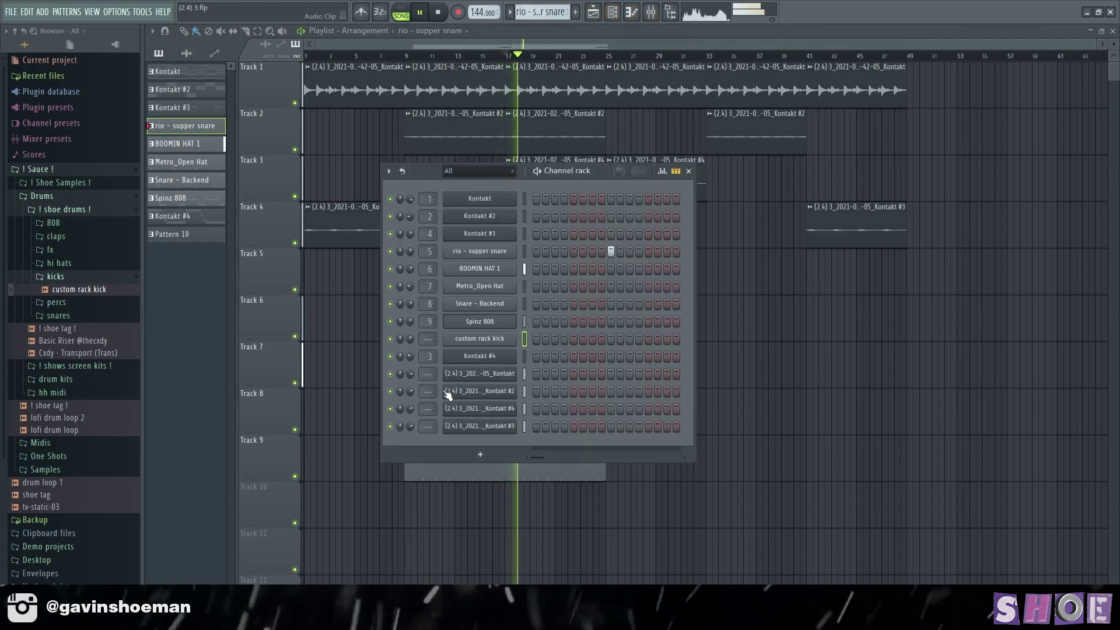
left_click(466, 341)
left_click(538, 191)
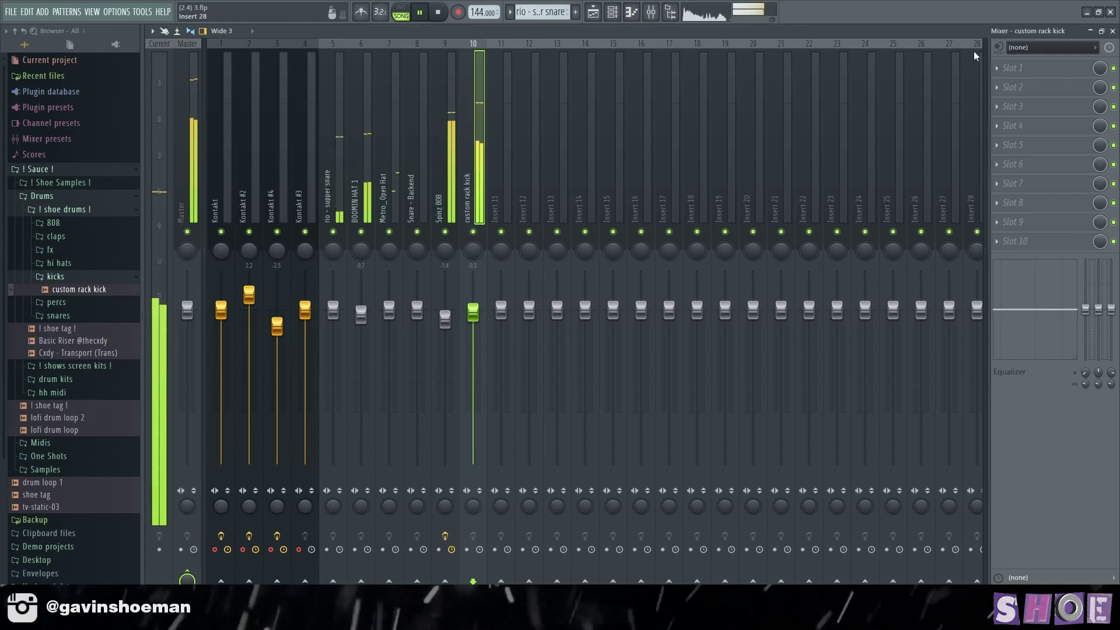
left_click(1112, 31)
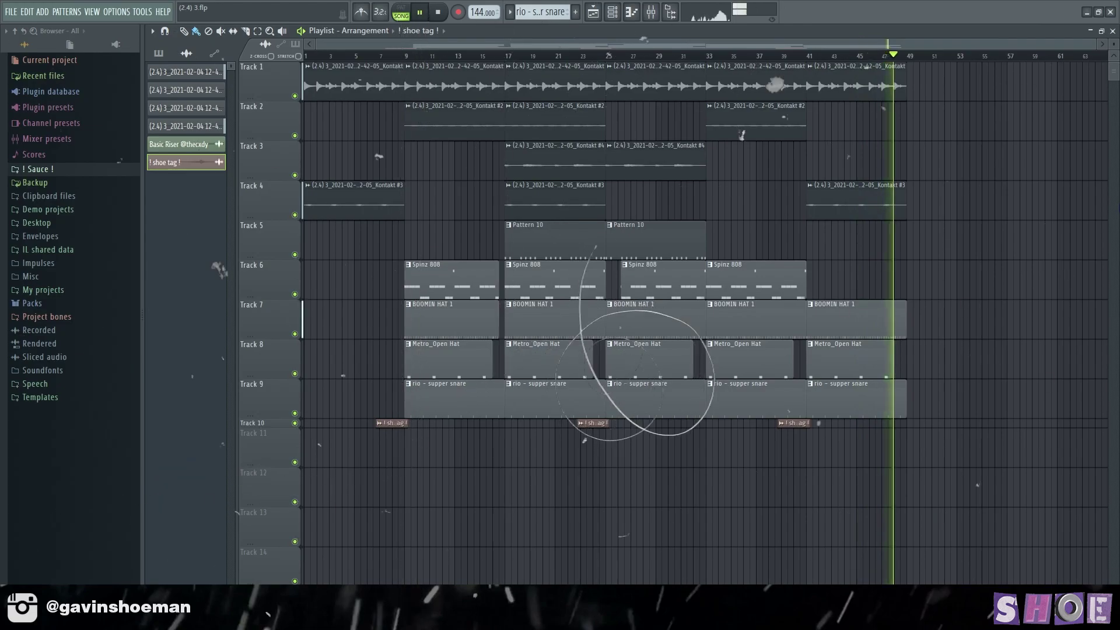
Step: Play the full arrangement from bar 1
key("space")
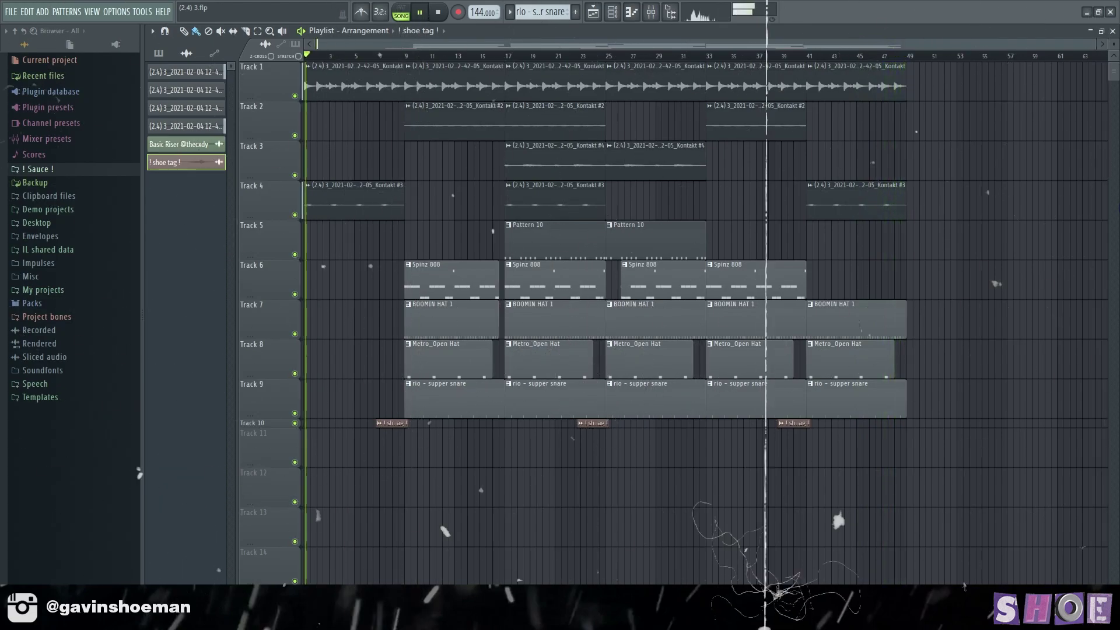